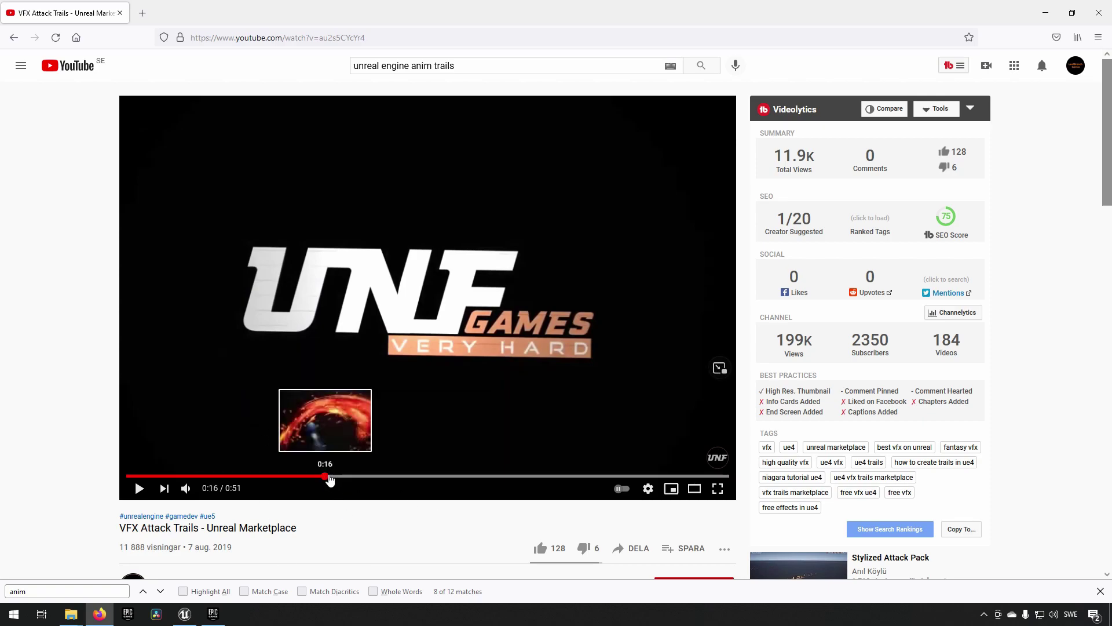
Seek through the VFX Attack Trails reference video to about 0:40 to watch its sword-swing trails.
click(343, 479)
click(377, 478)
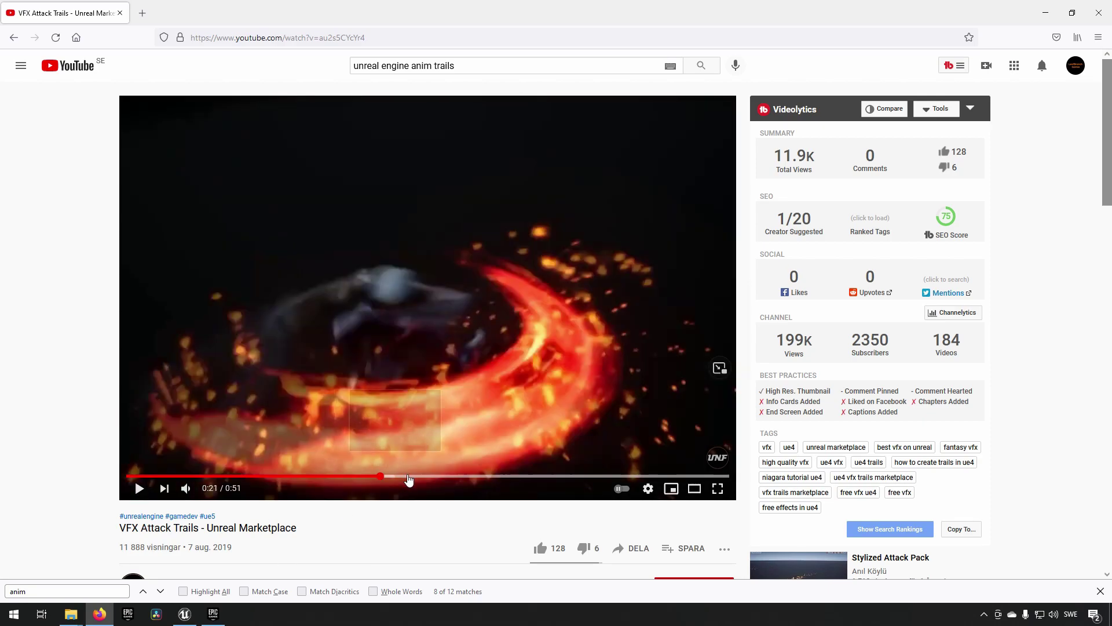
drag(408, 479, 383, 479)
click(648, 488)
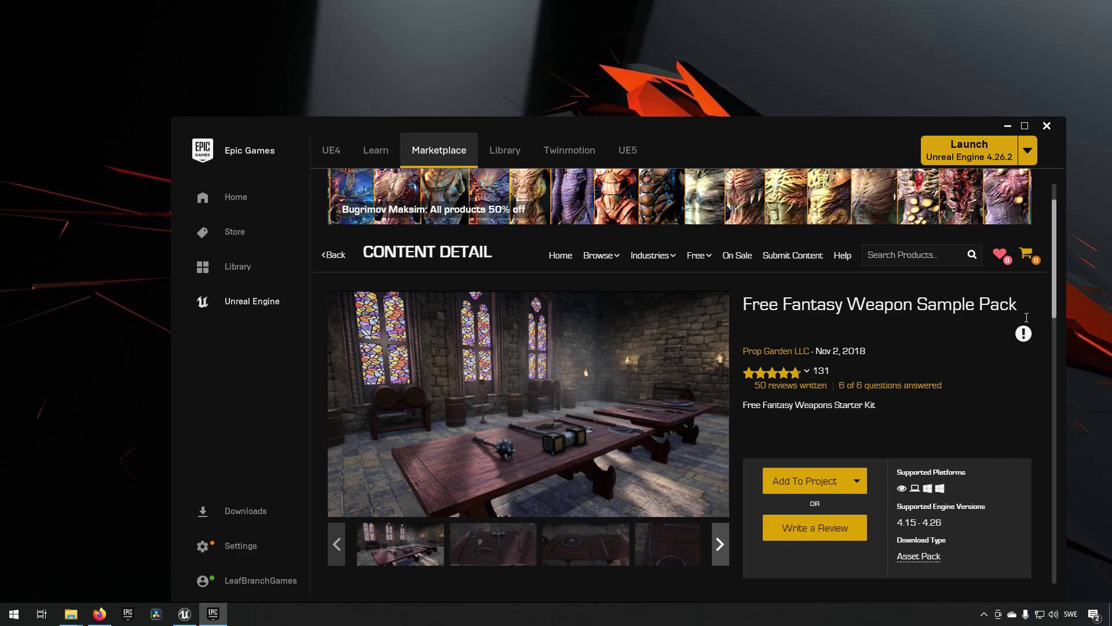
Look over the Free Fantasy Weapon Sample Pack page, then minimize the Epic Games Launcher.
mouse_move(698, 256)
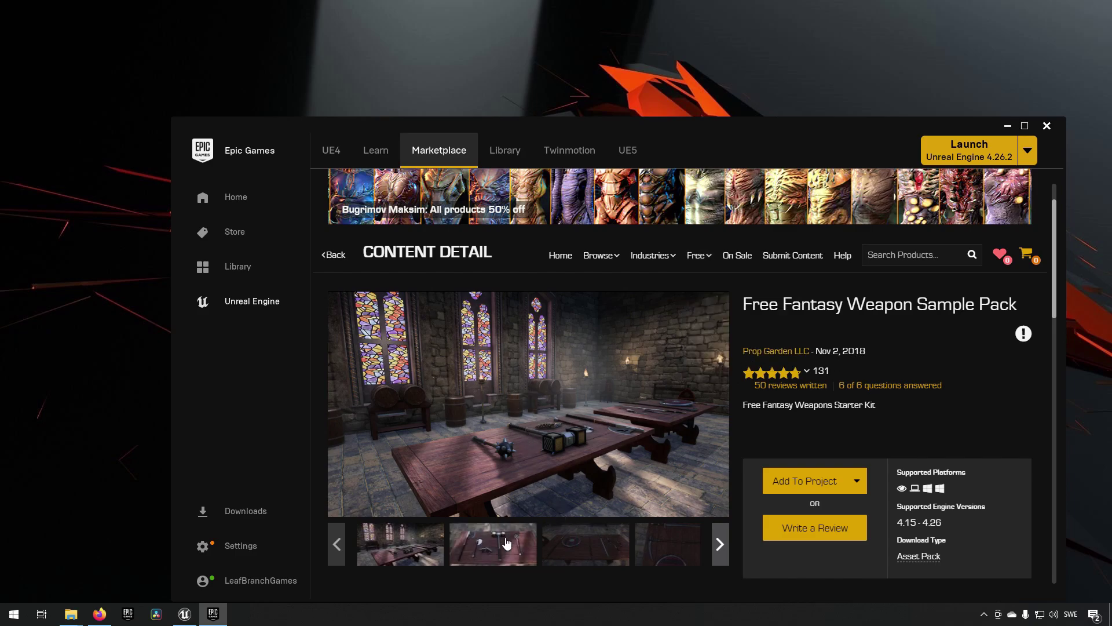
click(1008, 126)
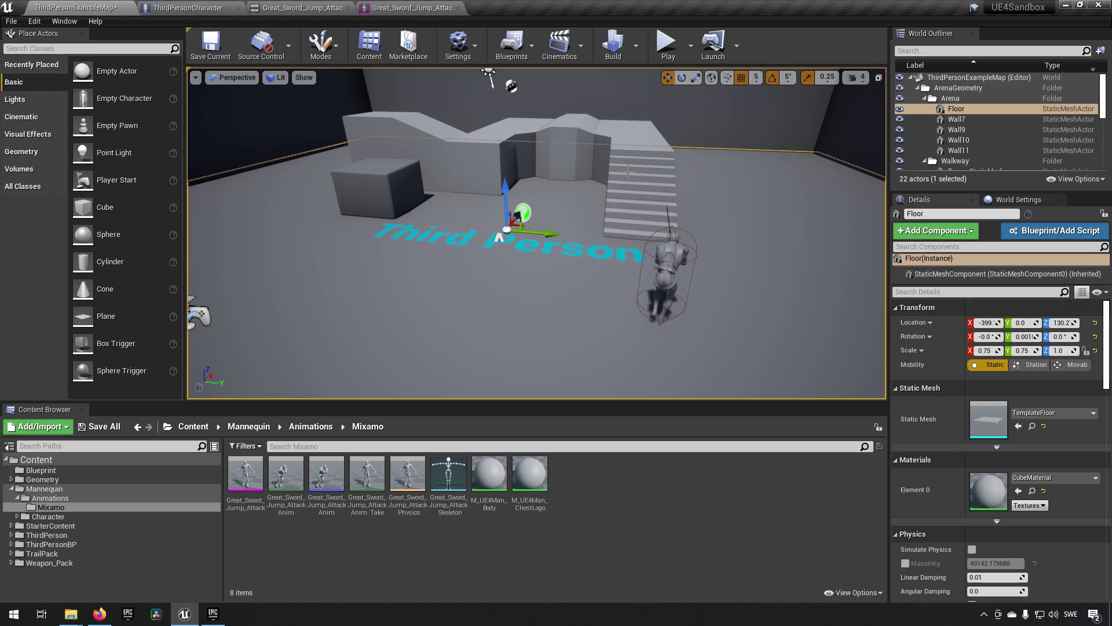
Fly through the level to the ThirdPersonCharacter, select it and frame it with F.
key(Up)
key(Left)
key(Right)
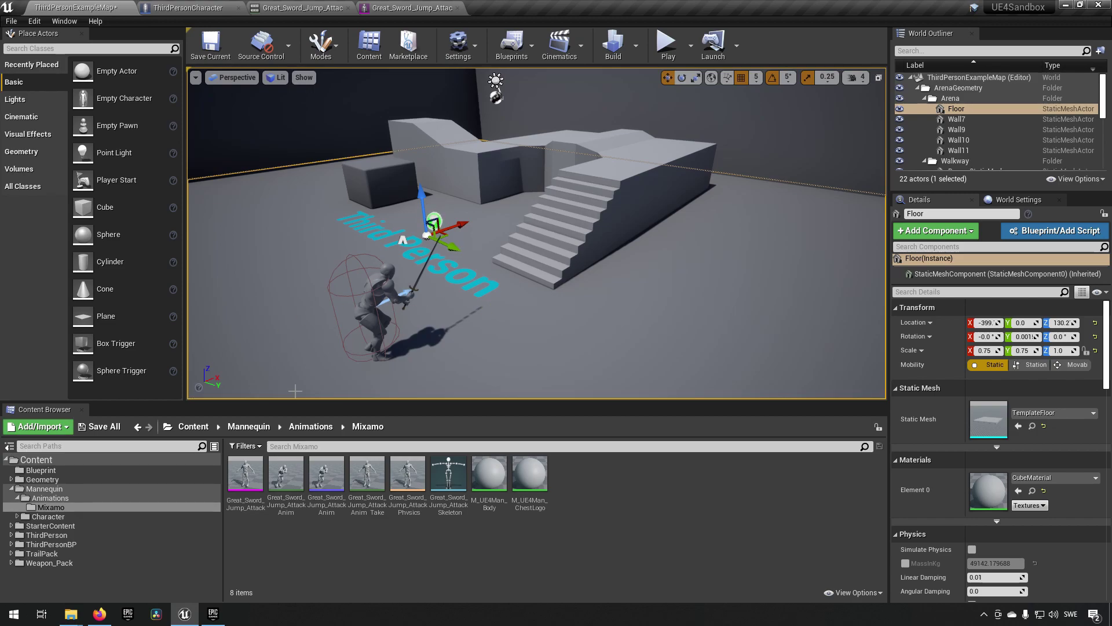
key(Up)
key(Left)
key(Left)
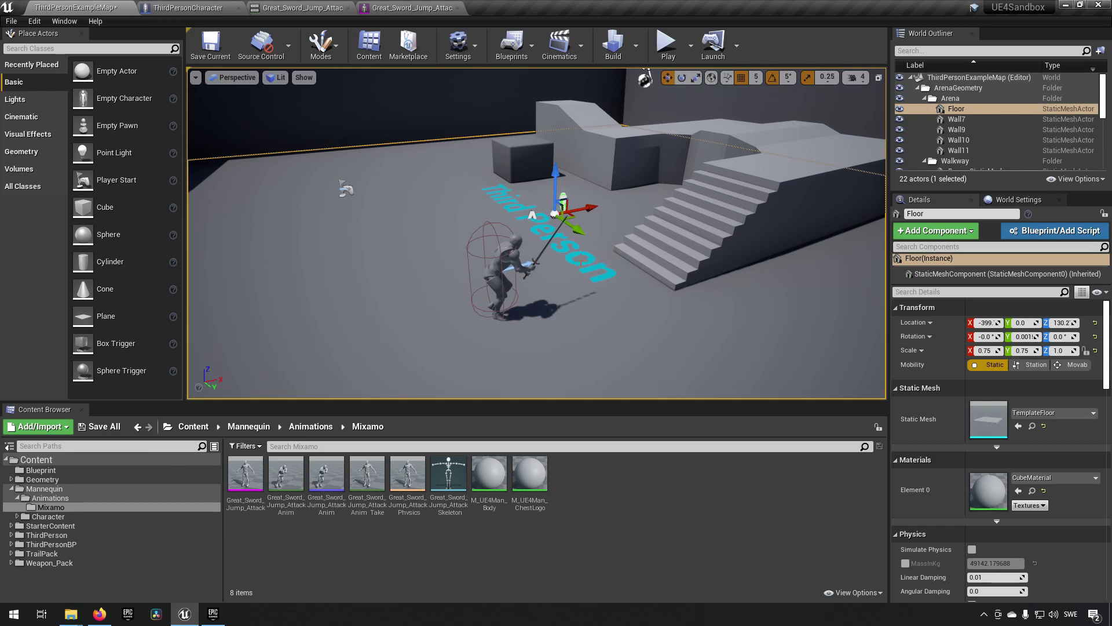
right_drag(458, 253, 459, 253)
click(458, 254)
key(f)
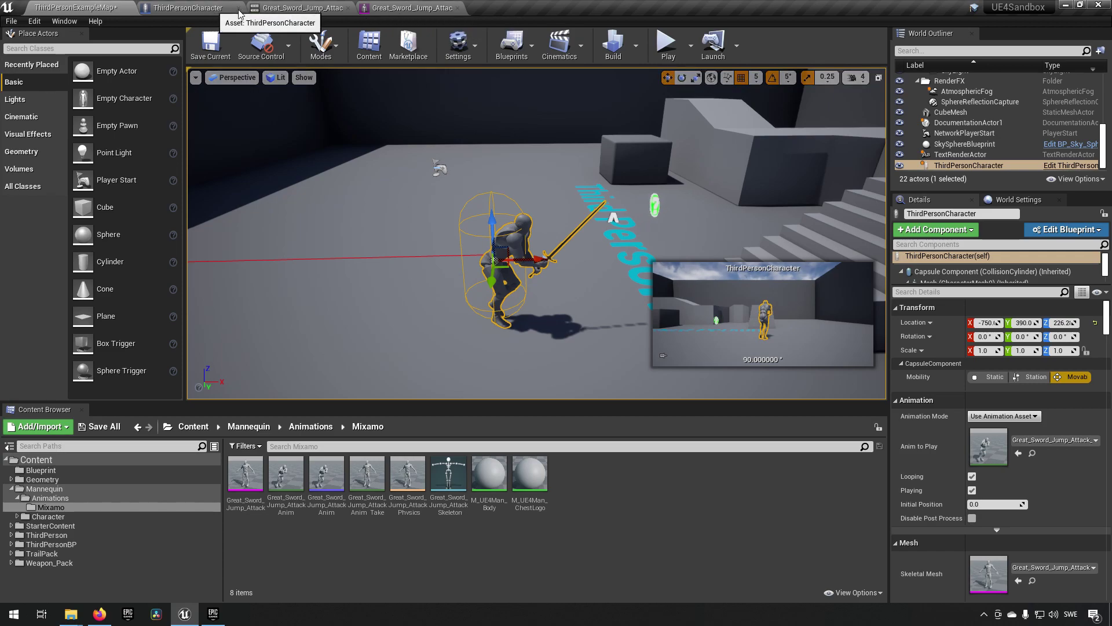
Switch to the Great_Sword_Jump_Attack mesh editor and select the hand_r bone in the Skeleton Tree.
click(405, 7)
drag(593, 241, 532, 221)
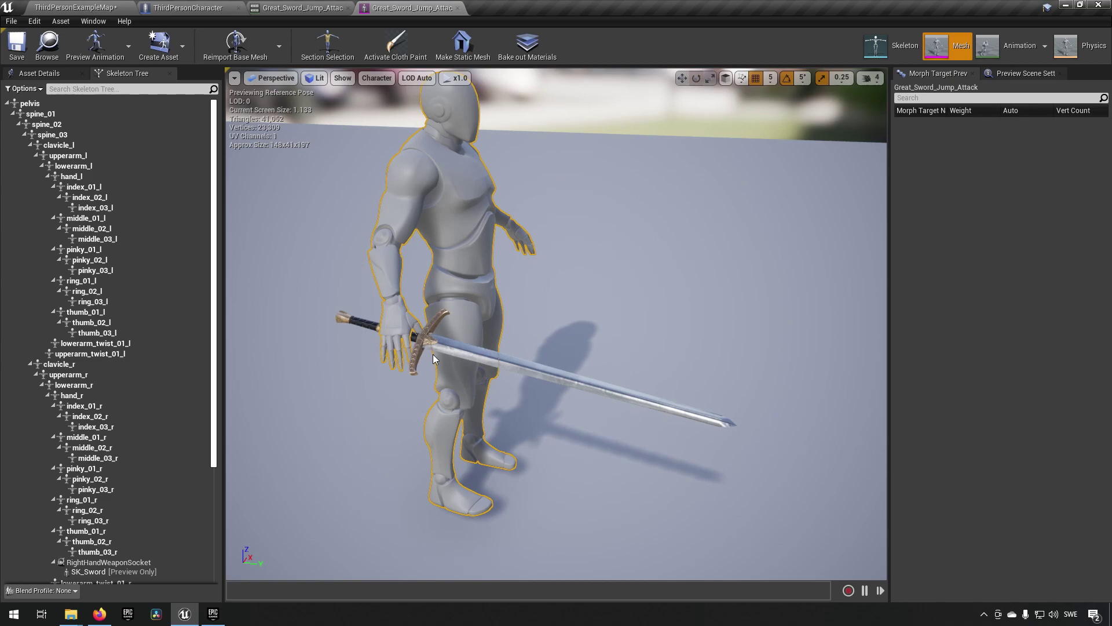
key(Down)
key(Down)
key(Down)
key(Down)
key(Down)
key(Down)
key(Down)
key(Down)
key(Down)
key(Down)
key(Down)
key(Down)
key(Down)
key(Down)
key(Down)
key(Down)
key(Down)
key(Down)
key(Down)
key(Down)
click(111, 436)
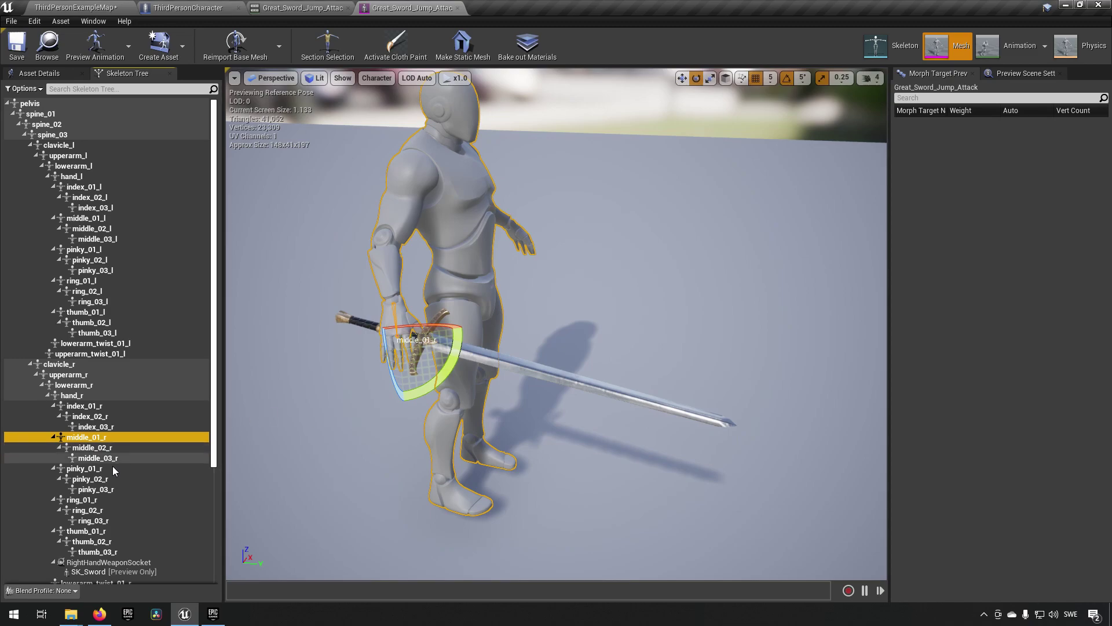
click(105, 395)
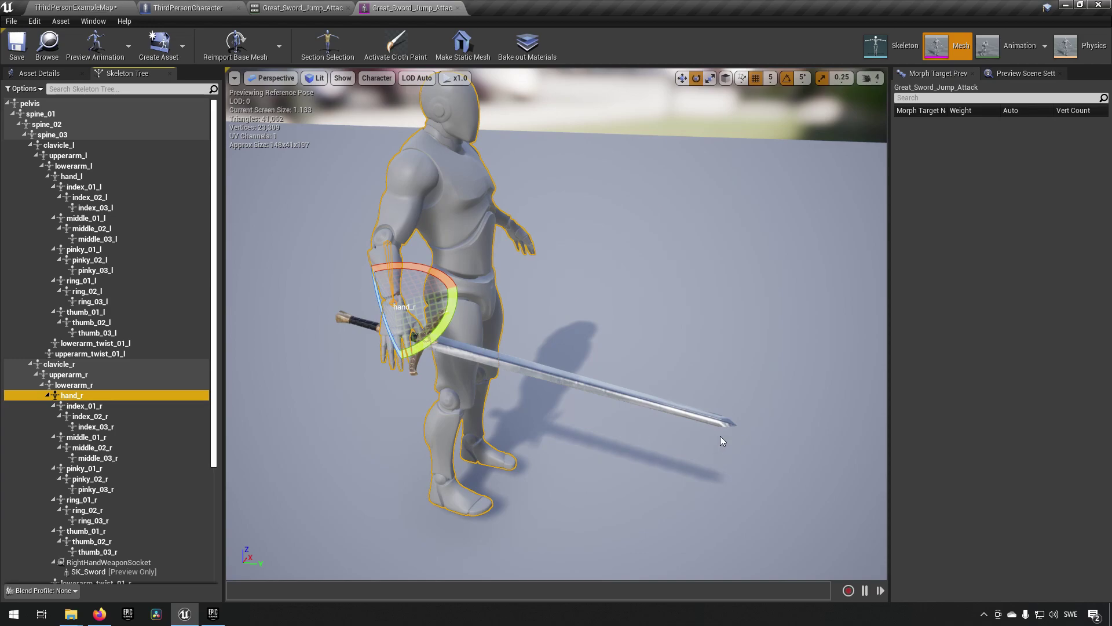
Add a socket on hand_r named VFX_Trail_Base.
right_click(85, 397)
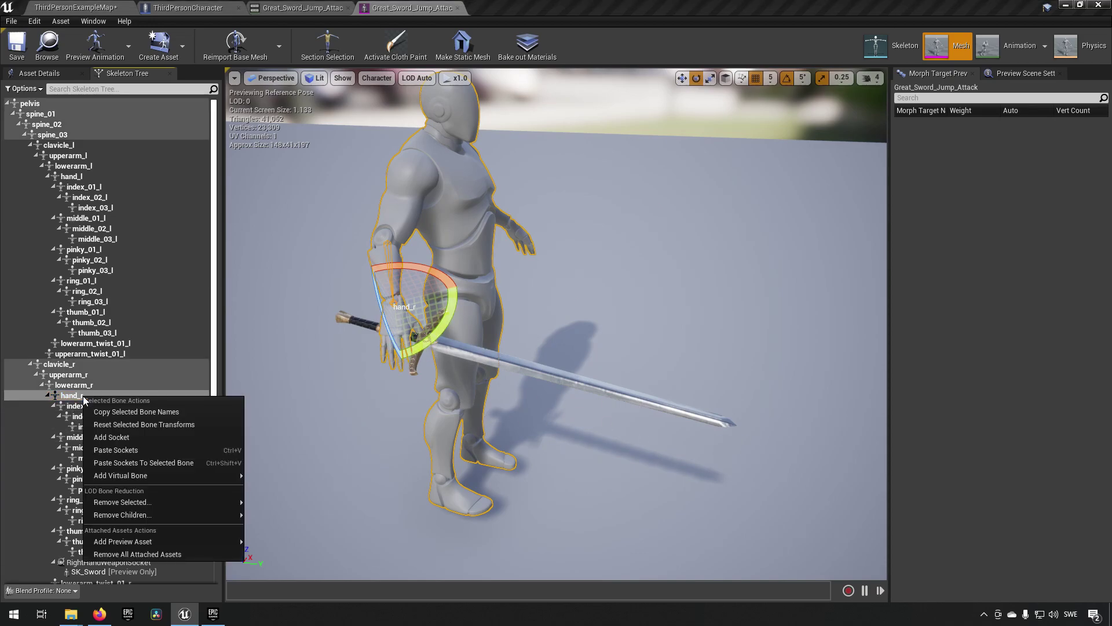
click(127, 439)
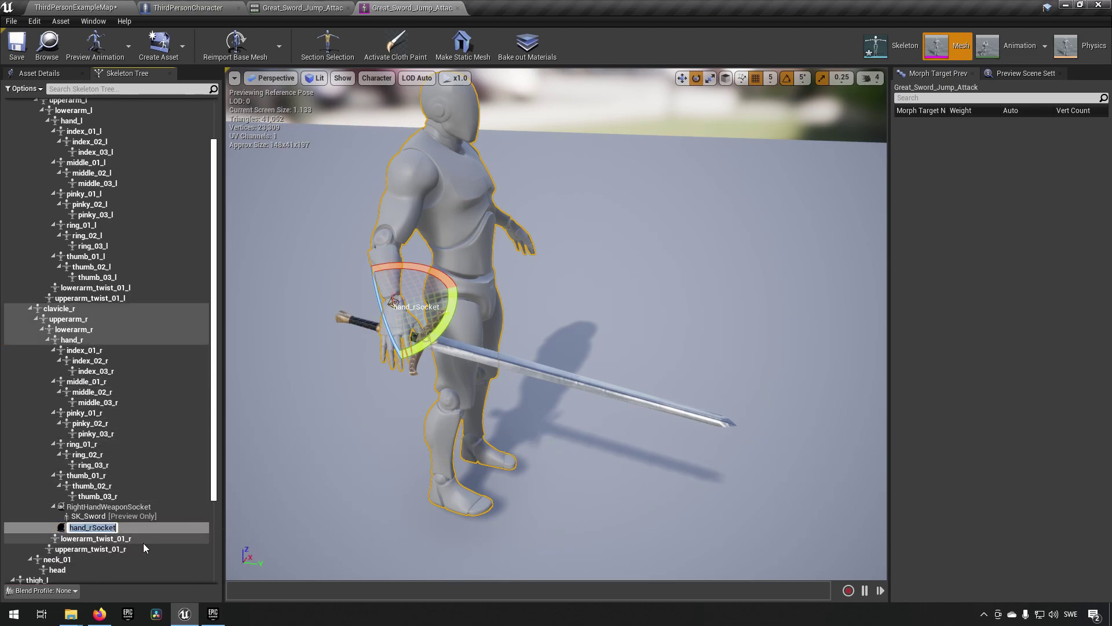
text(VFX_Trail_Base)
key(Return)
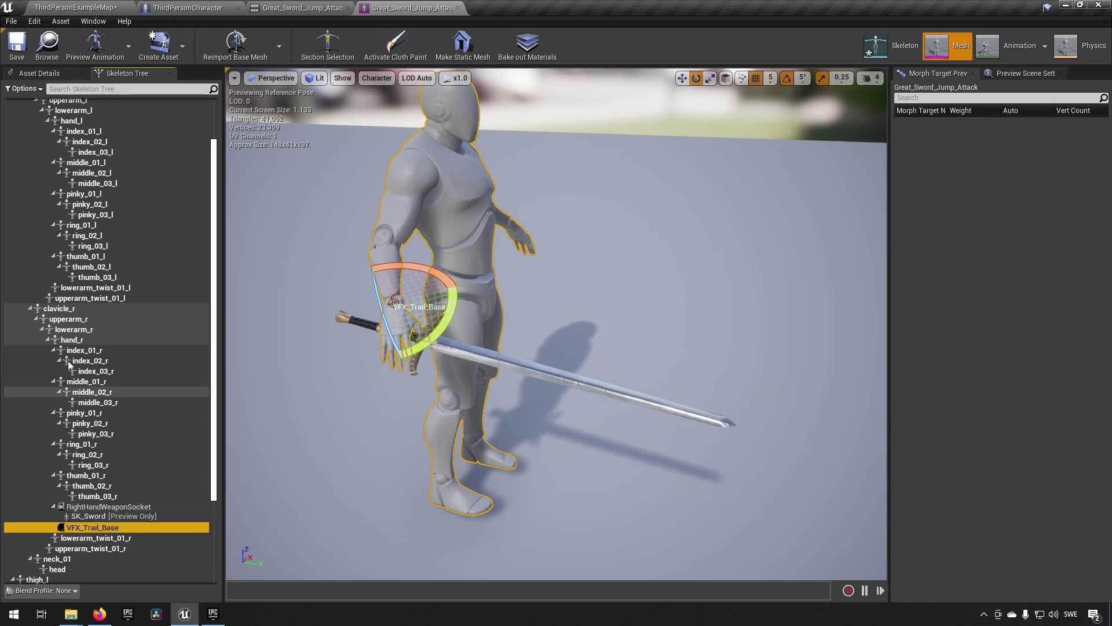
Add a second hand_r socket and rename it VFX_Trail_Top.
right_click(73, 341)
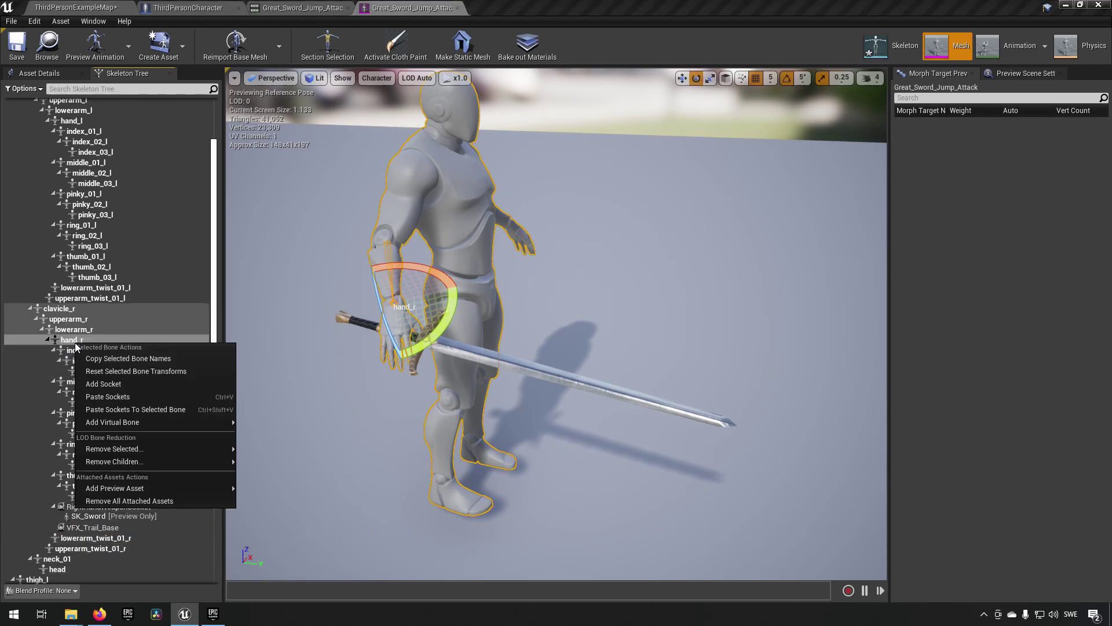
click(151, 387)
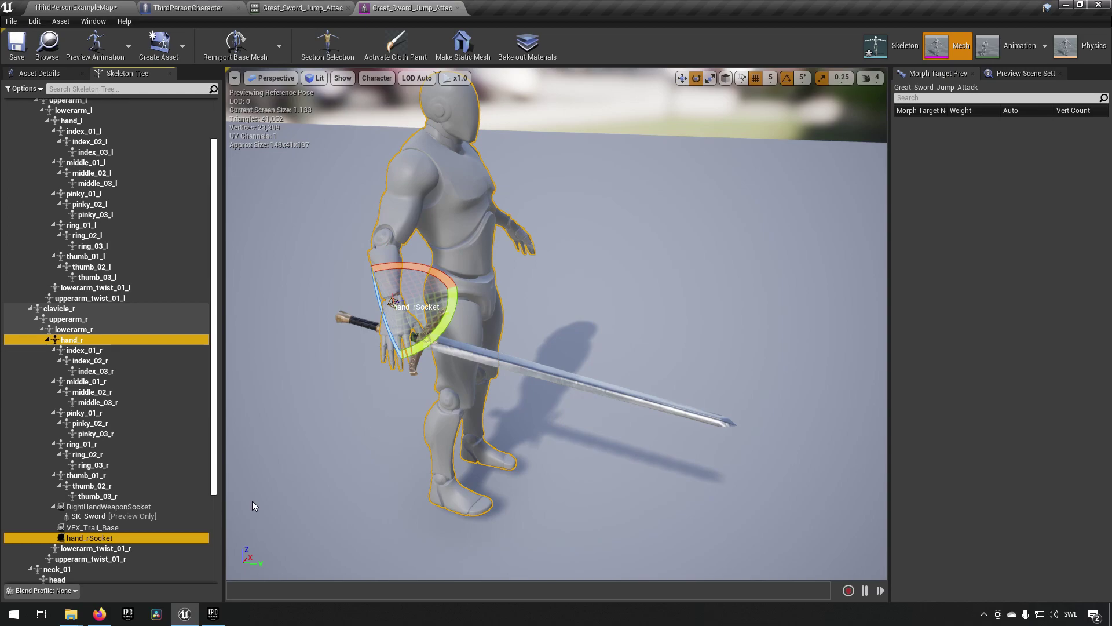
click(113, 538)
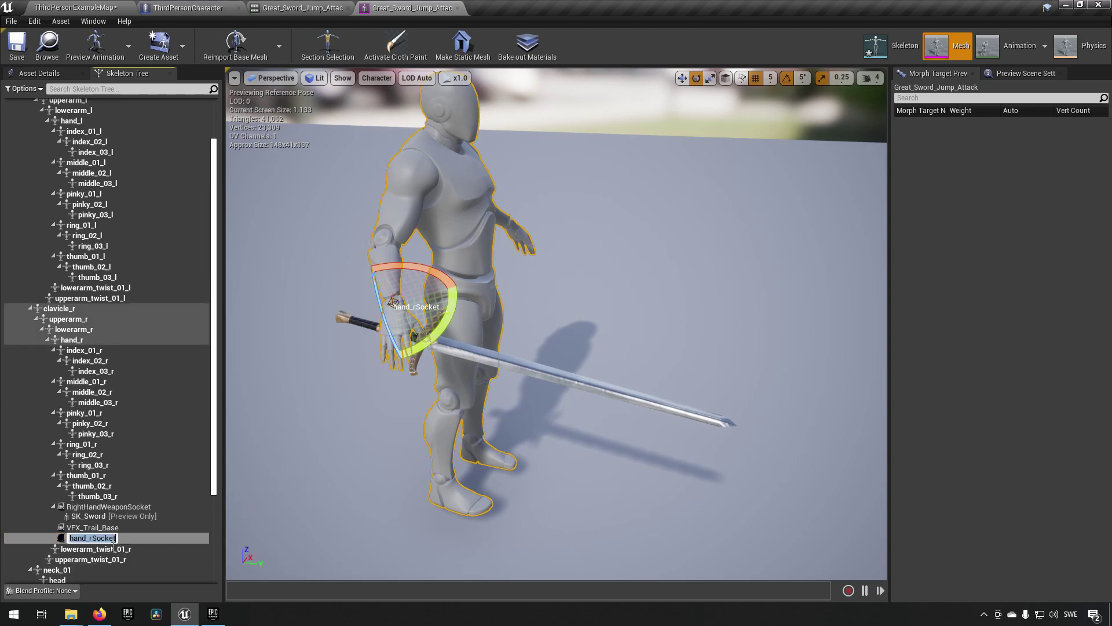
key(BackSpace)
text(VFX_TrrailTop)
key(Return)
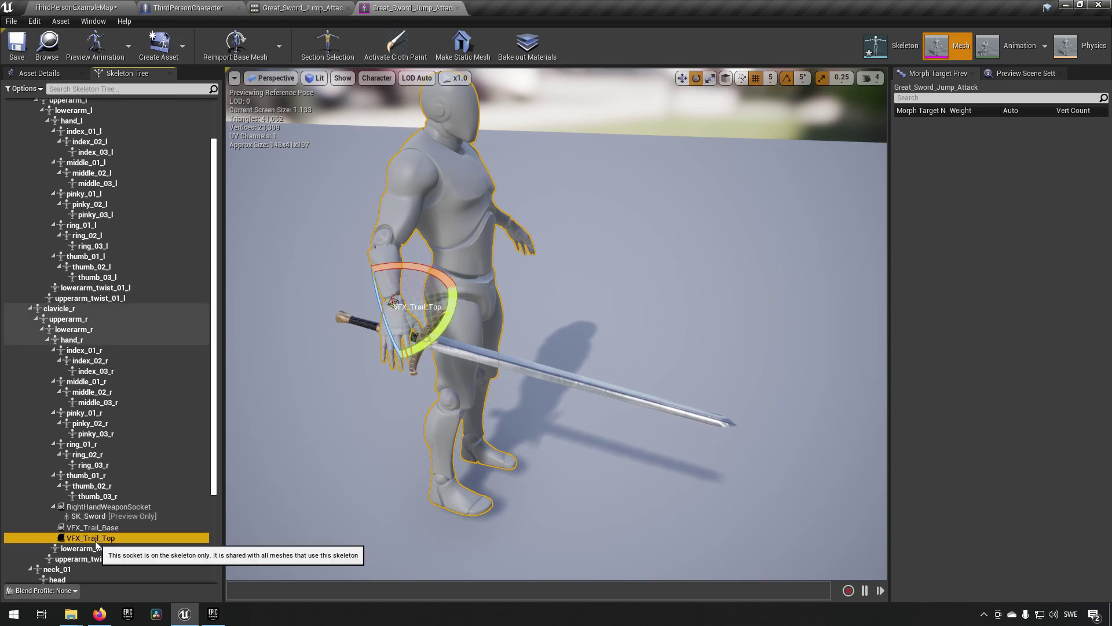
Select VFX_Trail_Base, switch to world-space translate, and slide it along the sword.
click(136, 527)
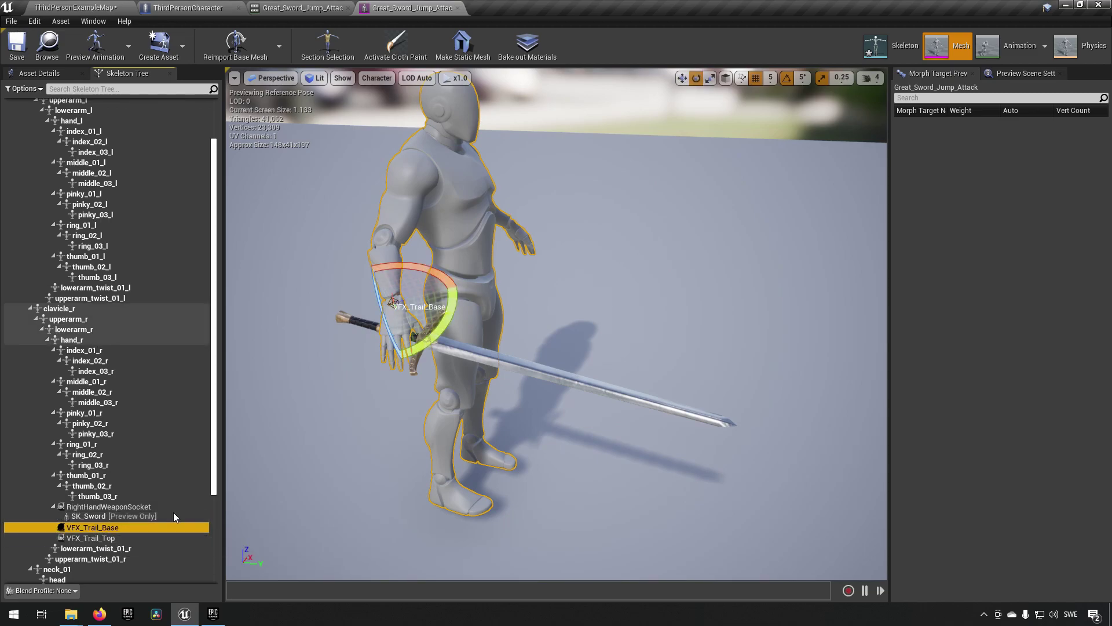
click(683, 77)
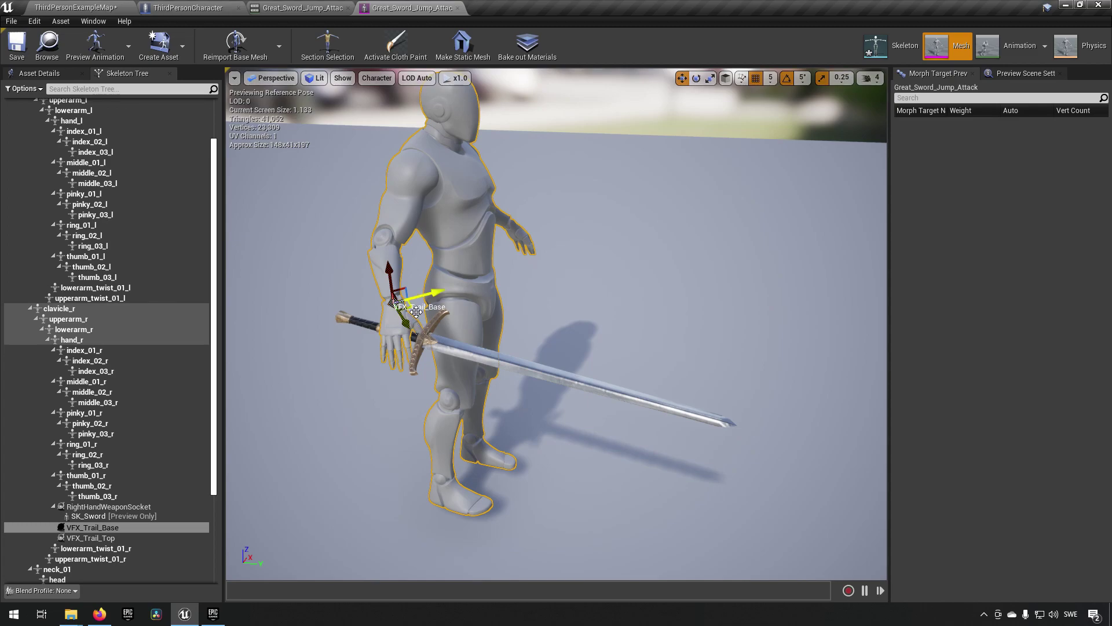
right_drag(434, 301, 405, 300)
click(726, 81)
right_drag(557, 313, 550, 309)
drag(610, 307, 942, 317)
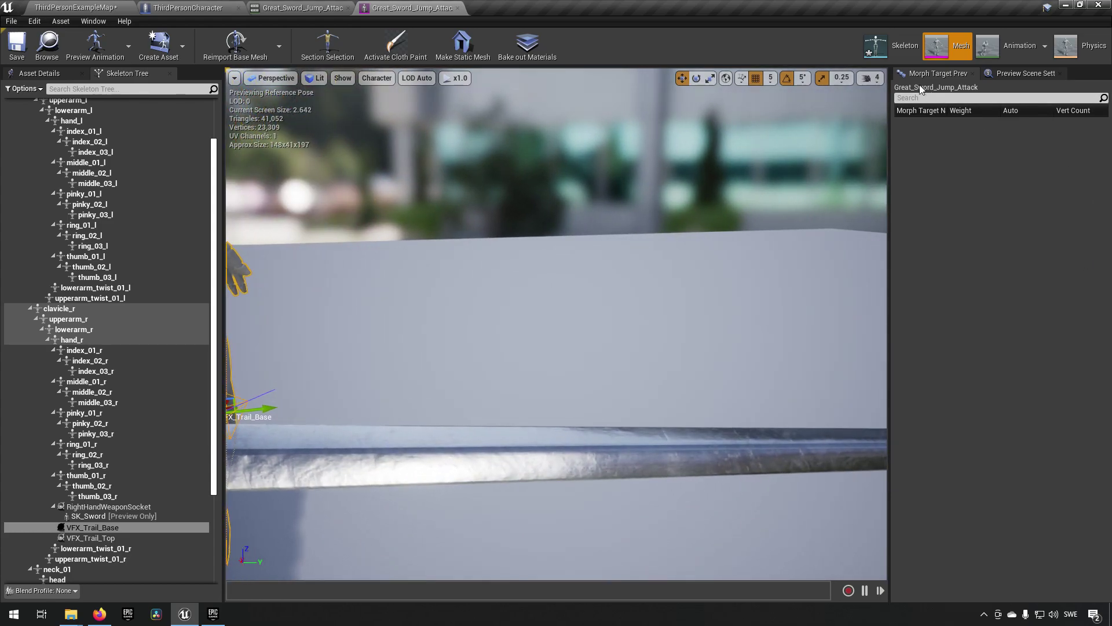
Fine-tune VFX_Trail_Base so it sits at the blade base just above the guard.
click(869, 77)
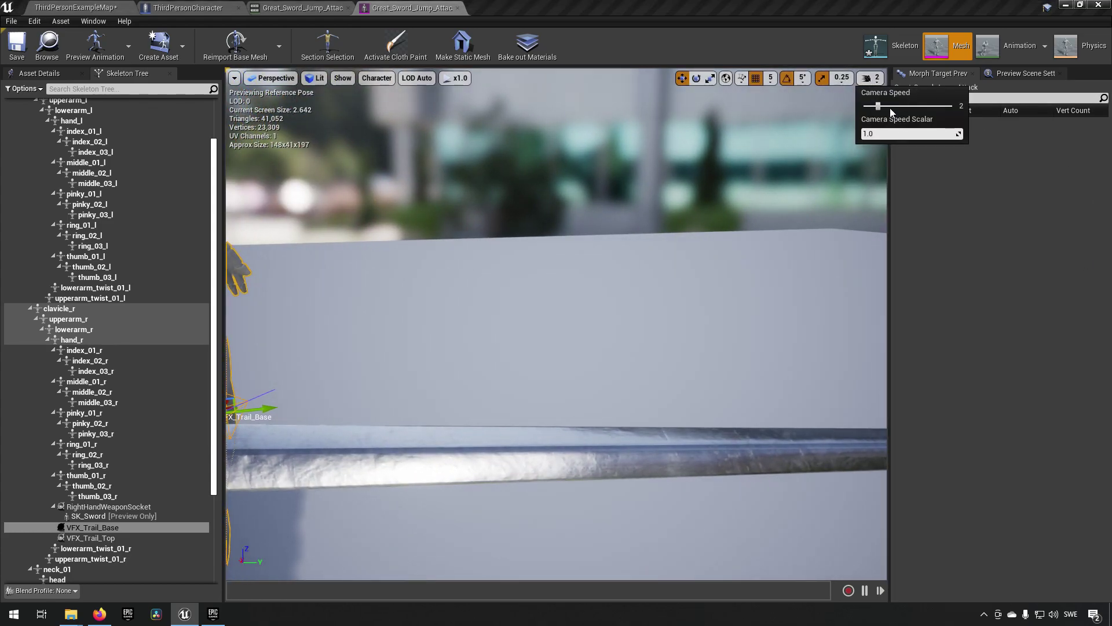
drag(643, 280, 661, 328)
right_drag(661, 329, 591, 321)
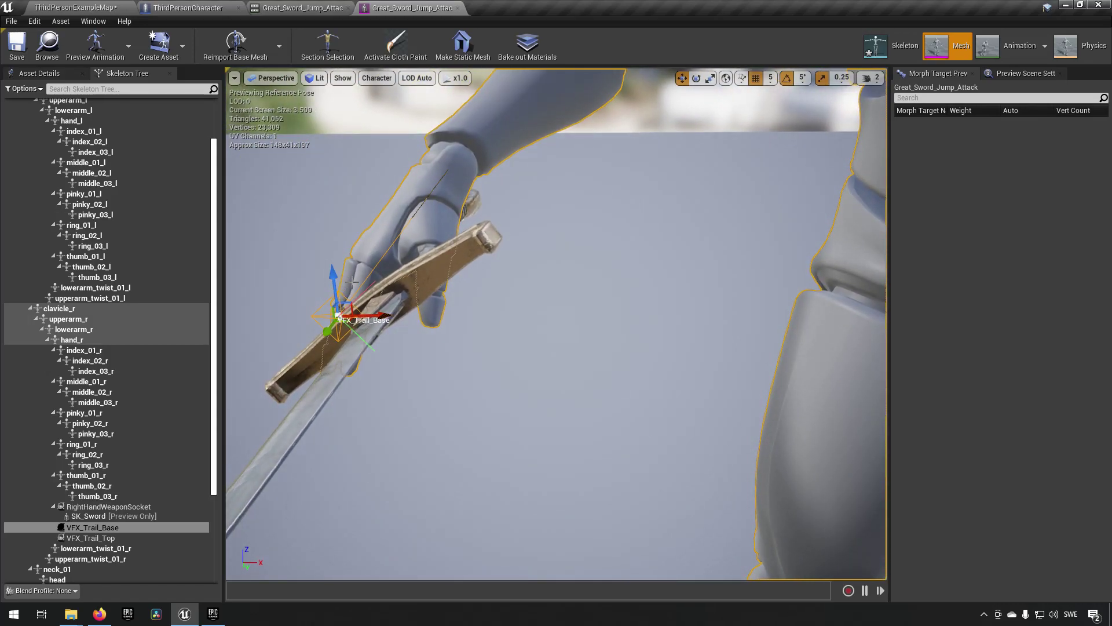
drag(335, 282, 335, 304)
right_drag(336, 304, 565, 367)
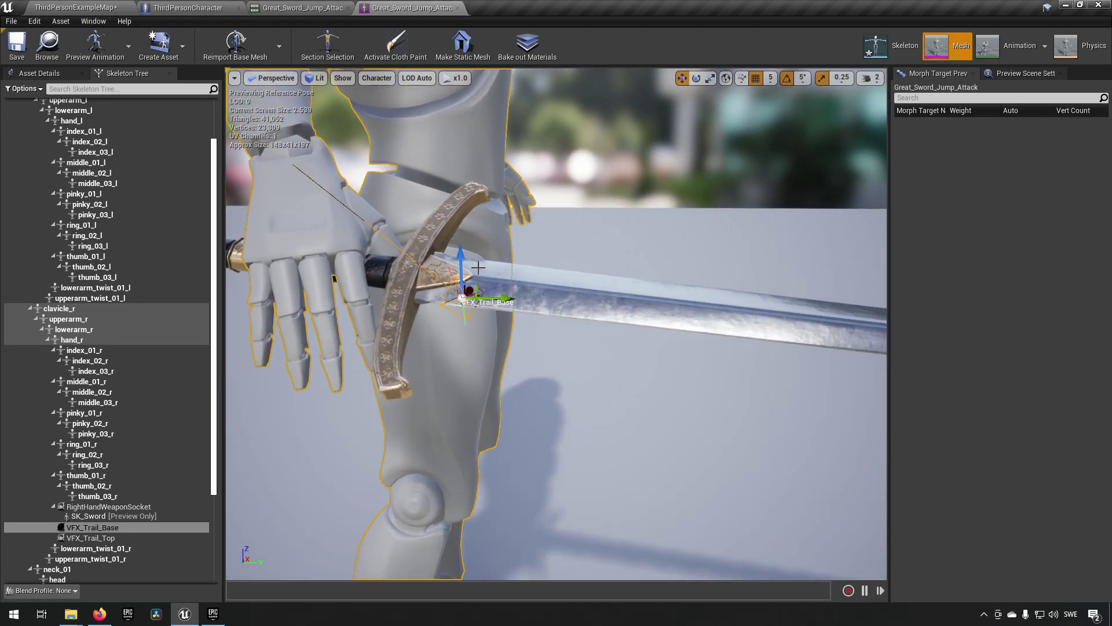
mouse_move(478, 267)
right_down()
mouse_move(422, 280)
mouse_move(458, 275)
right_up()
Move the VFX_Trail_Top socket out along the blade onto the sword tip.
click(158, 537)
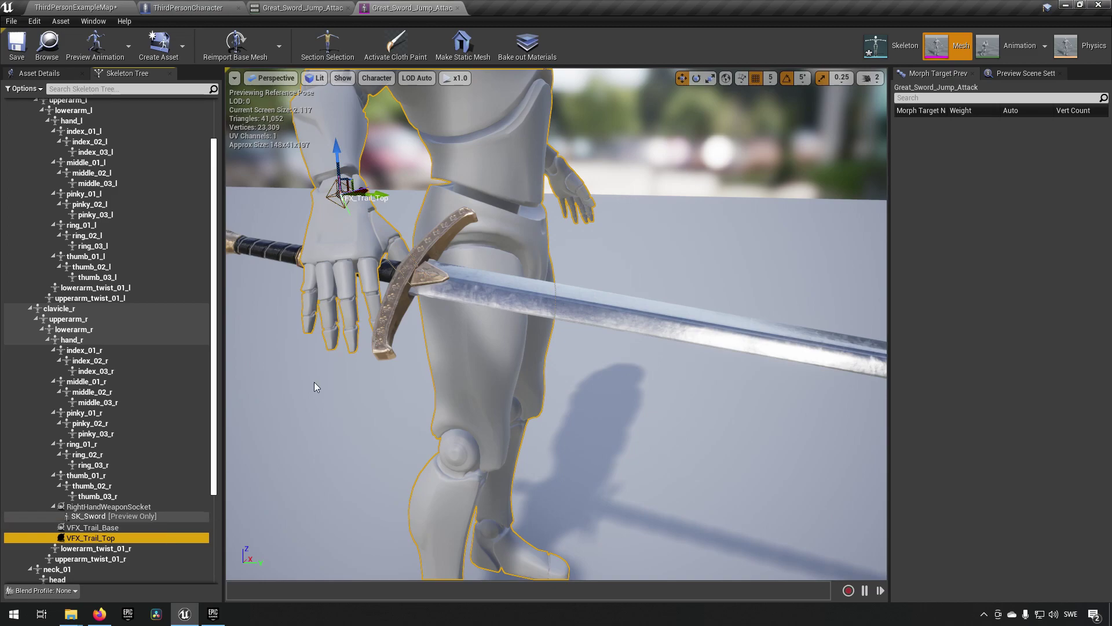
drag(350, 178, 695, 266)
mouse_move(686, 322)
right_down()
mouse_move(677, 325)
mouse_move(686, 321)
right_up()
drag(457, 286, 717, 315)
drag(754, 363, 768, 363)
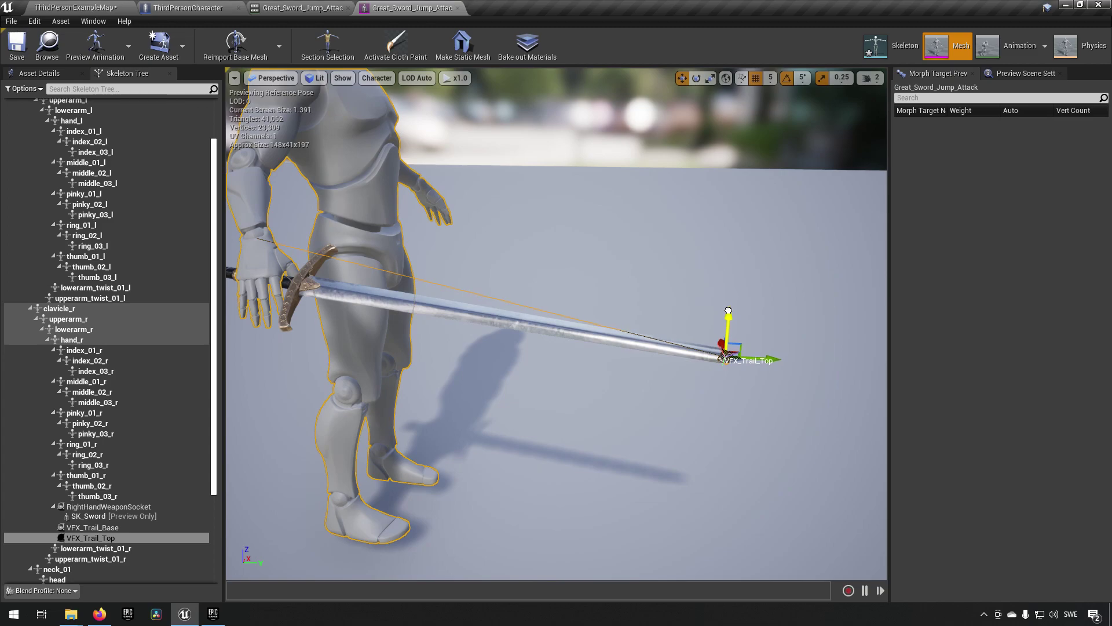
alt+drag(727, 317, 562, 370)
drag(641, 381, 533, 384)
drag(640, 377, 612, 379)
drag(570, 326, 620, 290)
Orbit around the character to verify the tip socket, then save the skeleton.
alt+drag(688, 335, 556, 341)
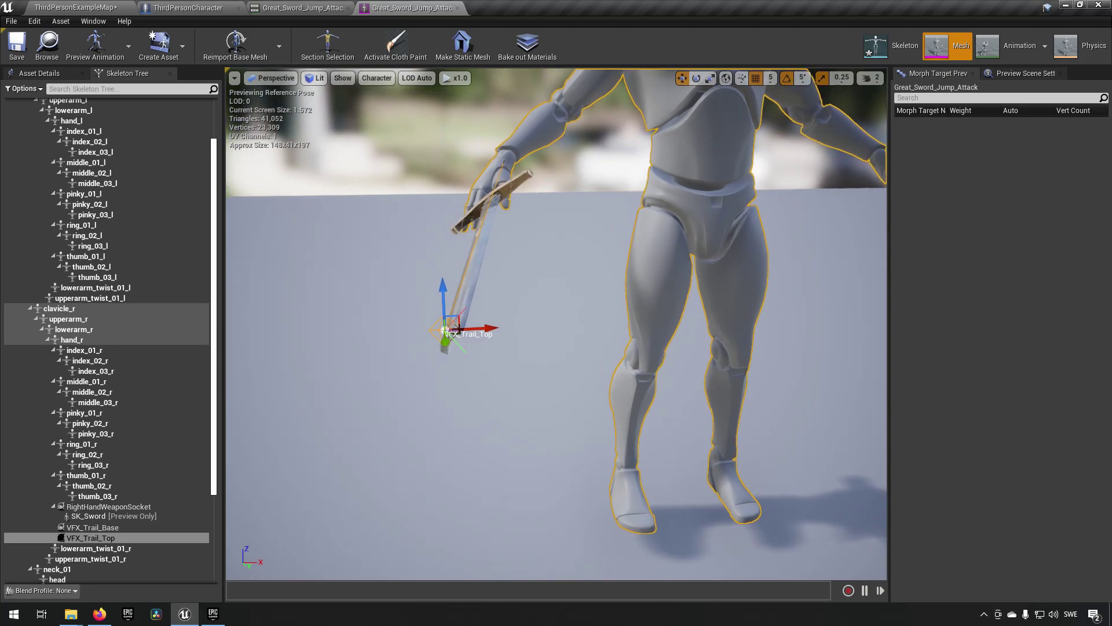
alt+drag(458, 329, 462, 327)
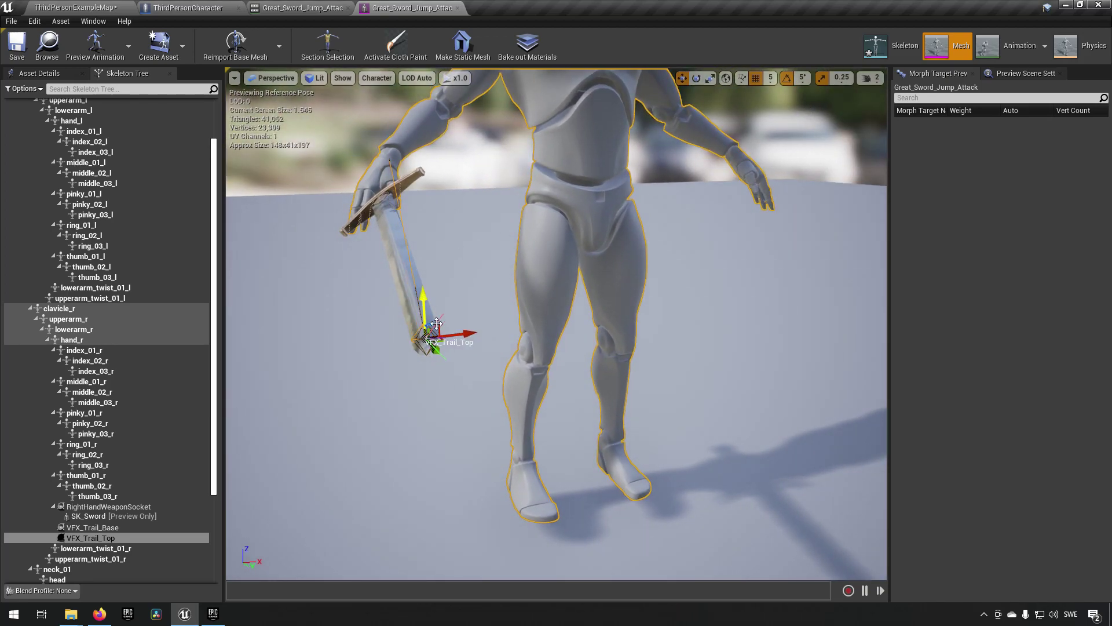
alt+drag(440, 339, 509, 339)
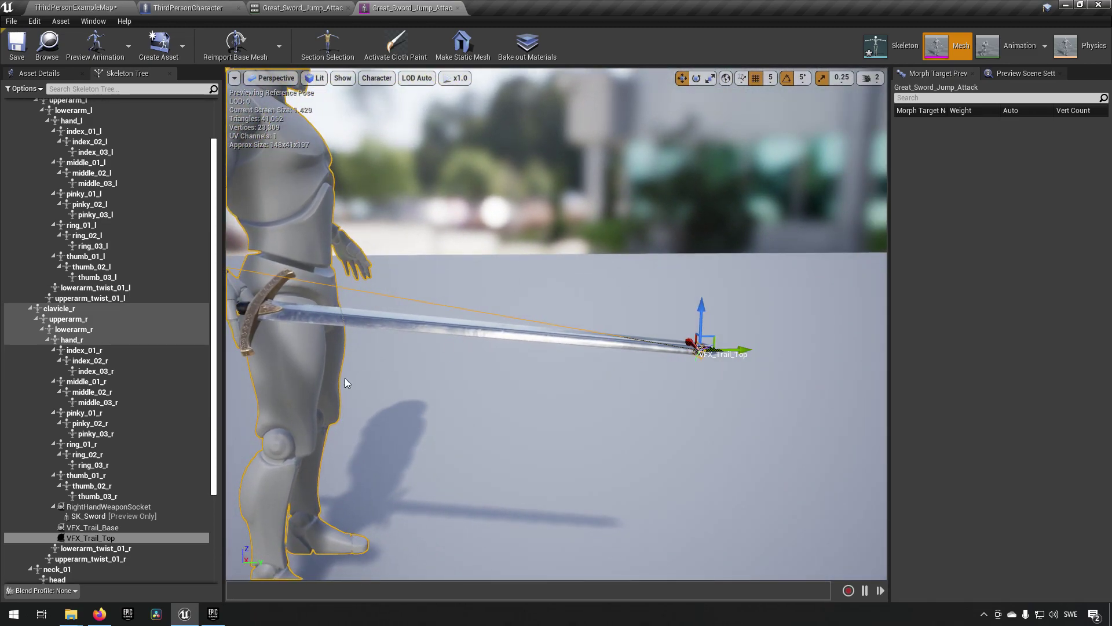
click(162, 528)
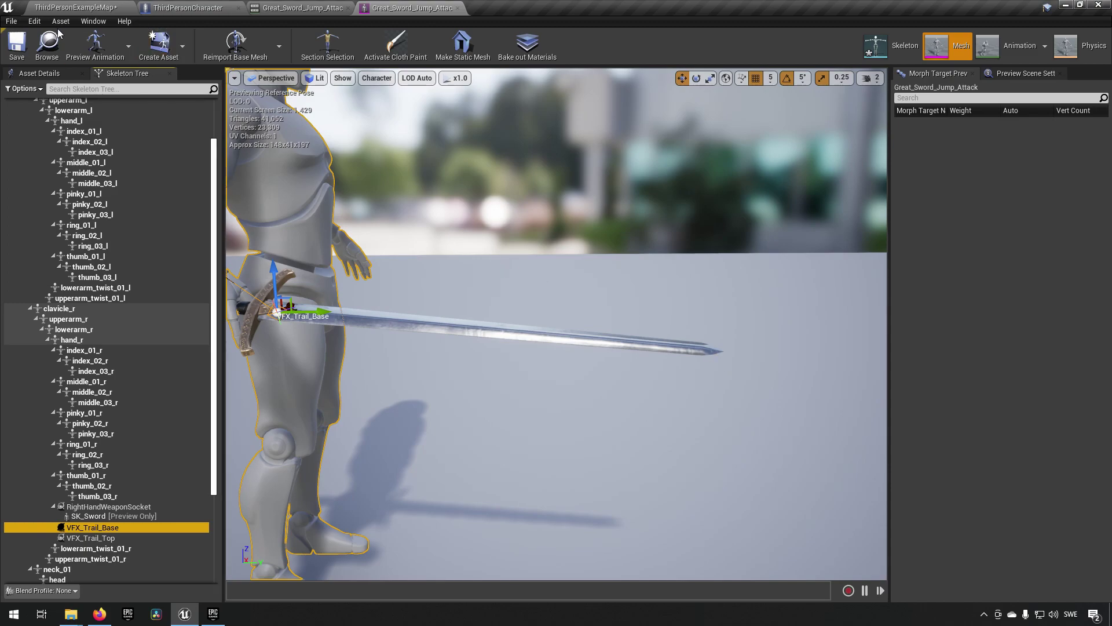
click(17, 44)
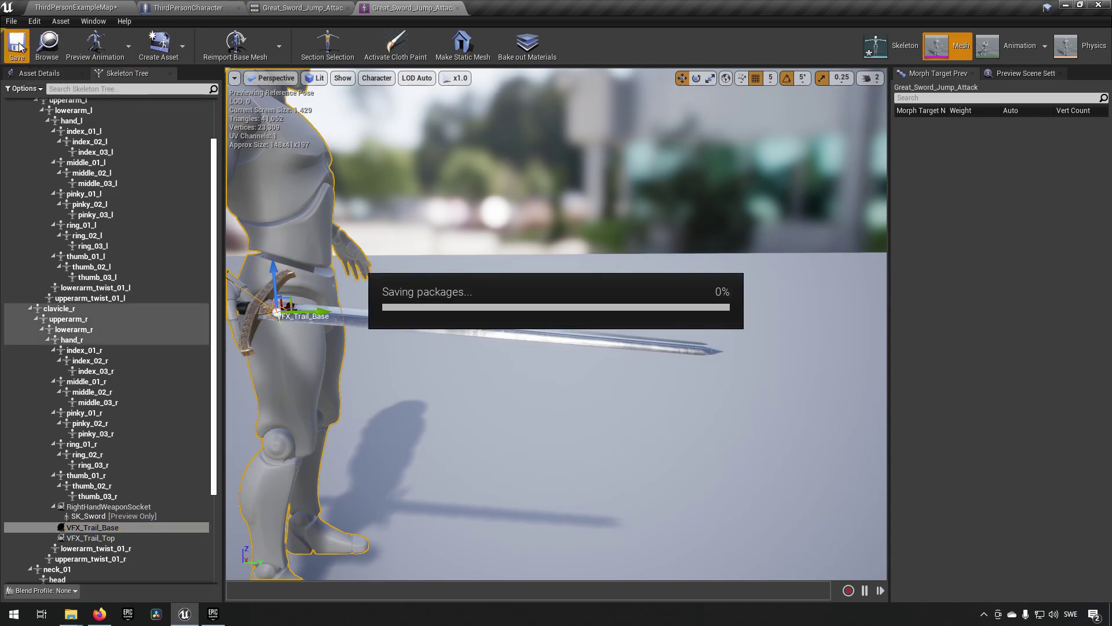
Switch to the Great_Sword_Jump_Attack animation editor and scrub the timeline to preview the swing.
click(317, 9)
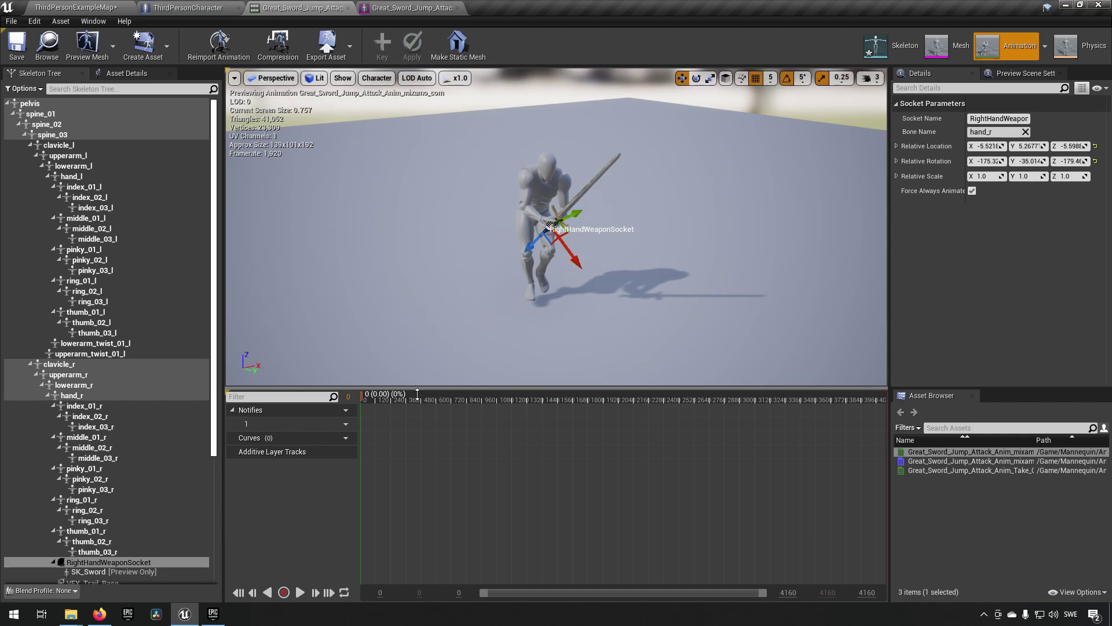
mouse_move(362, 396)
mouse_down()
mouse_move(857, 406)
mouse_move(399, 395)
mouse_move(350, 405)
mouse_up()
right_drag(604, 272, 404, 389)
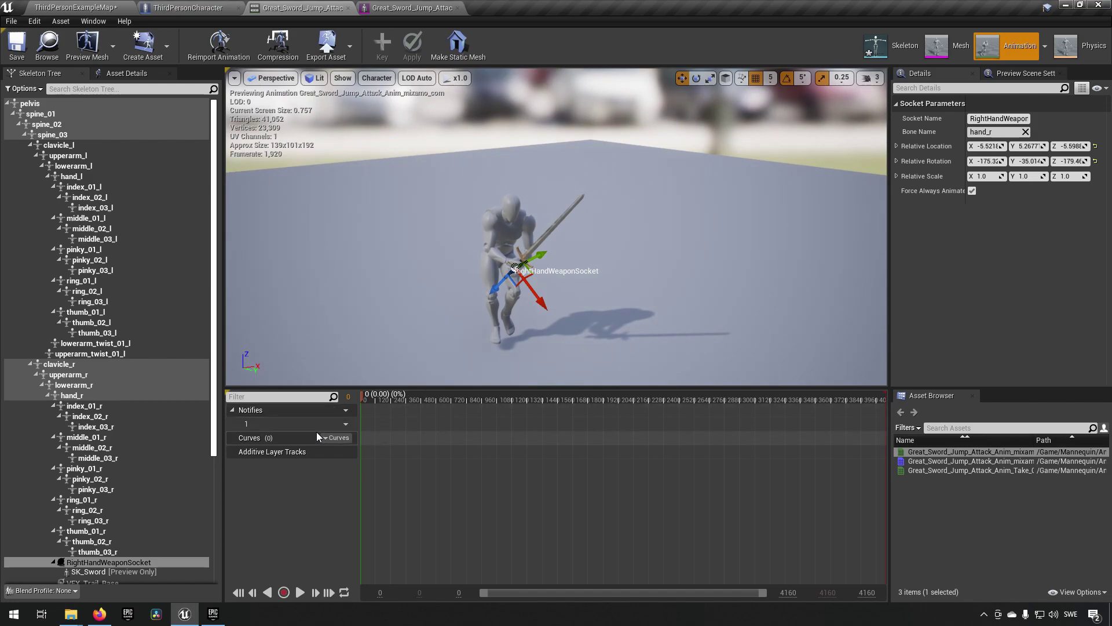
Add a Trail notify state on the Notifies track and stretch it to about 0.6 s long.
right_click(401, 425)
mouse_move(450, 452)
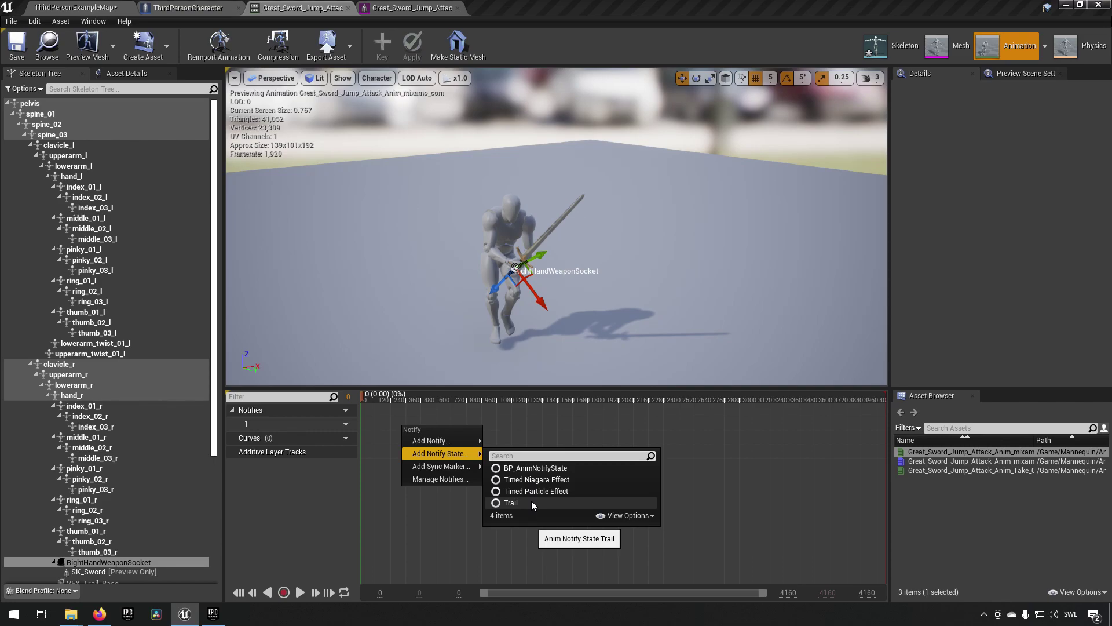
click(530, 502)
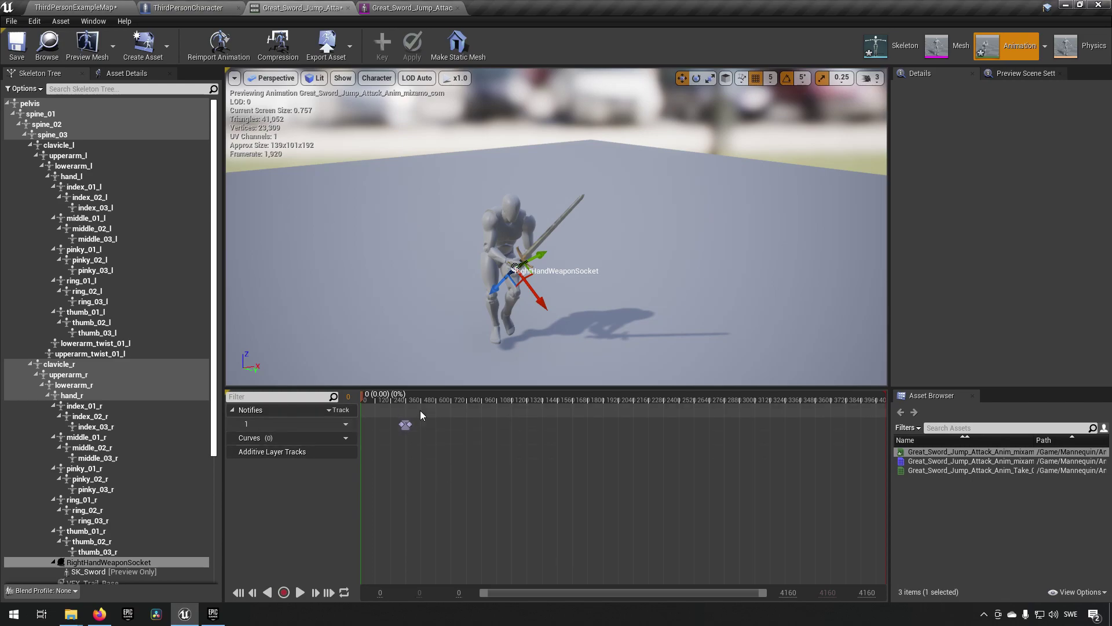
drag(409, 425, 564, 436)
drag(521, 260, 509, 363)
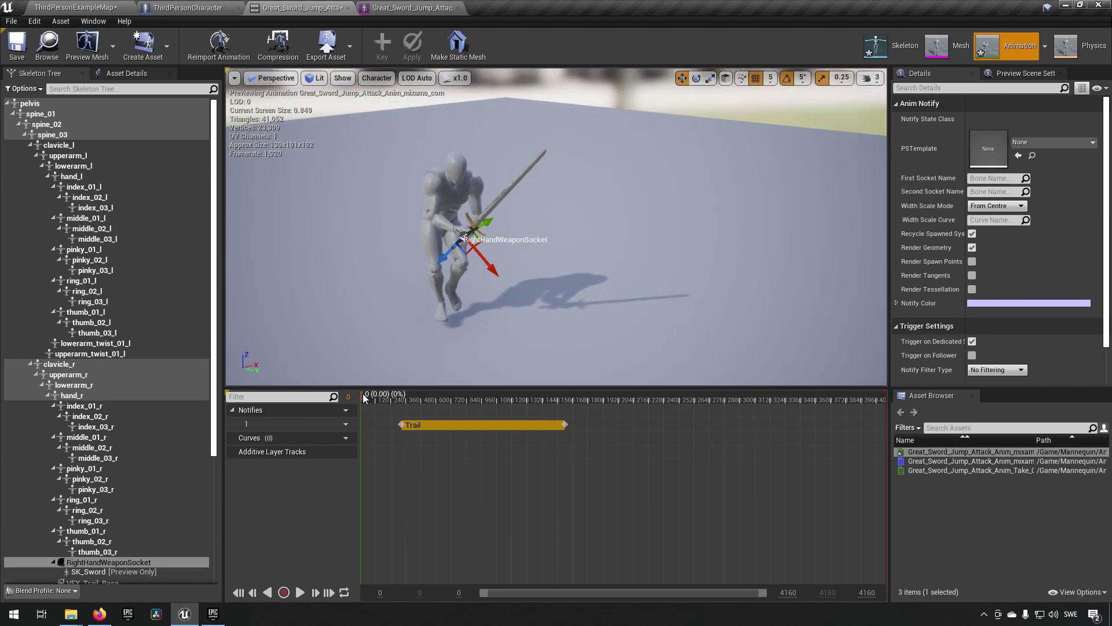
Shift the Trail notify onto the swing, starting at 0.605 s, and scrub to check timing.
drag(363, 394, 507, 381)
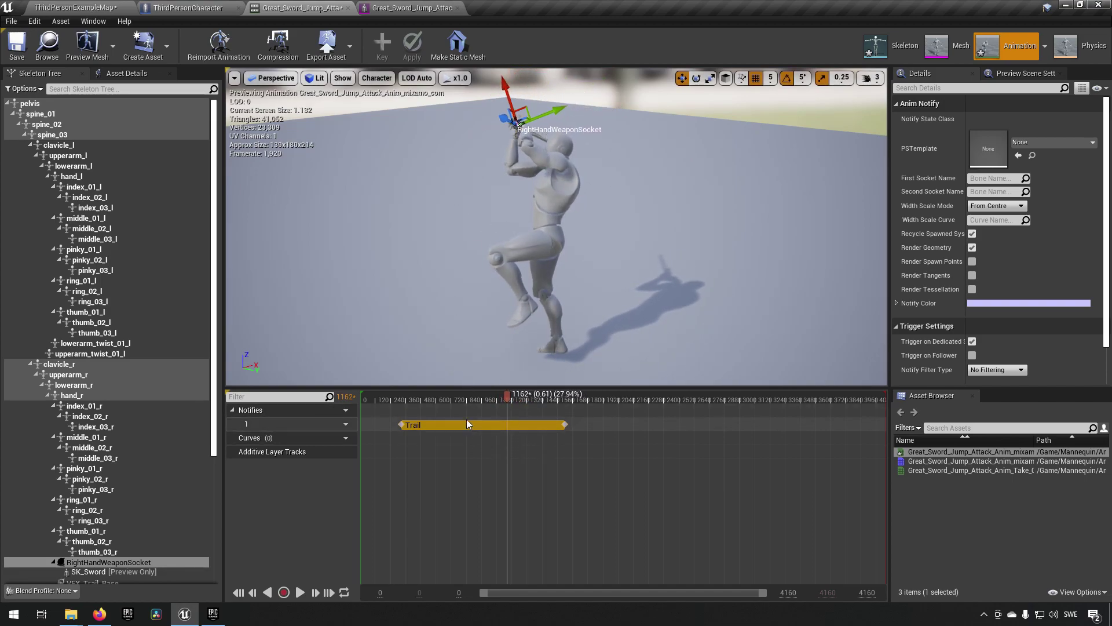
drag(459, 423, 568, 431)
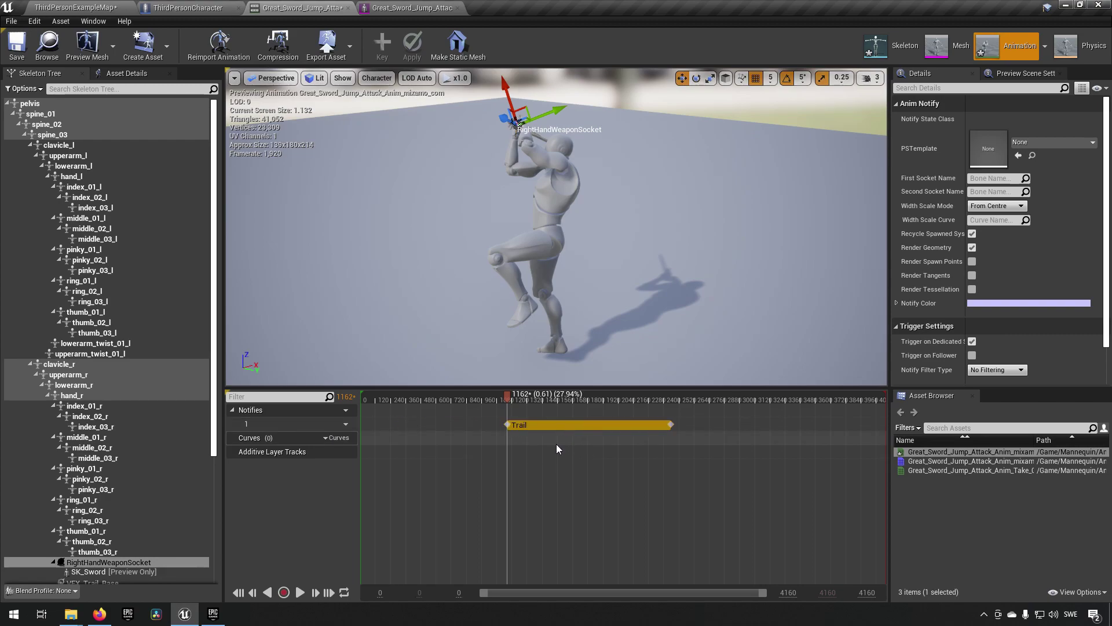
right_drag(623, 241, 588, 342)
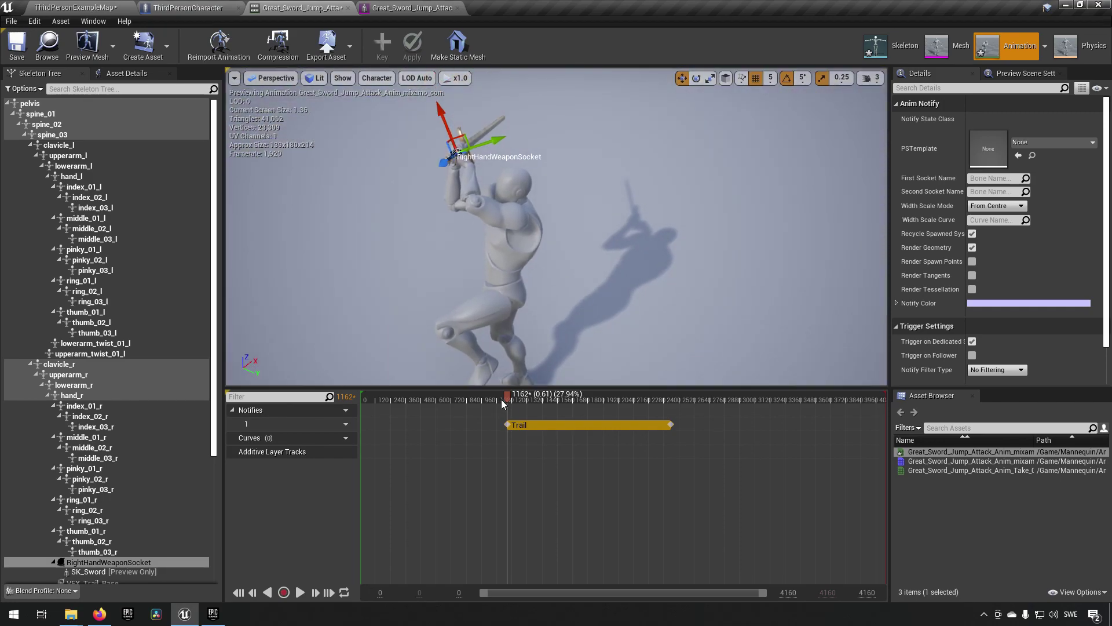
mouse_move(506, 397)
mouse_down()
mouse_move(658, 408)
mouse_move(662, 426)
mouse_move(539, 397)
mouse_move(508, 396)
mouse_move(657, 409)
mouse_move(506, 418)
mouse_up()
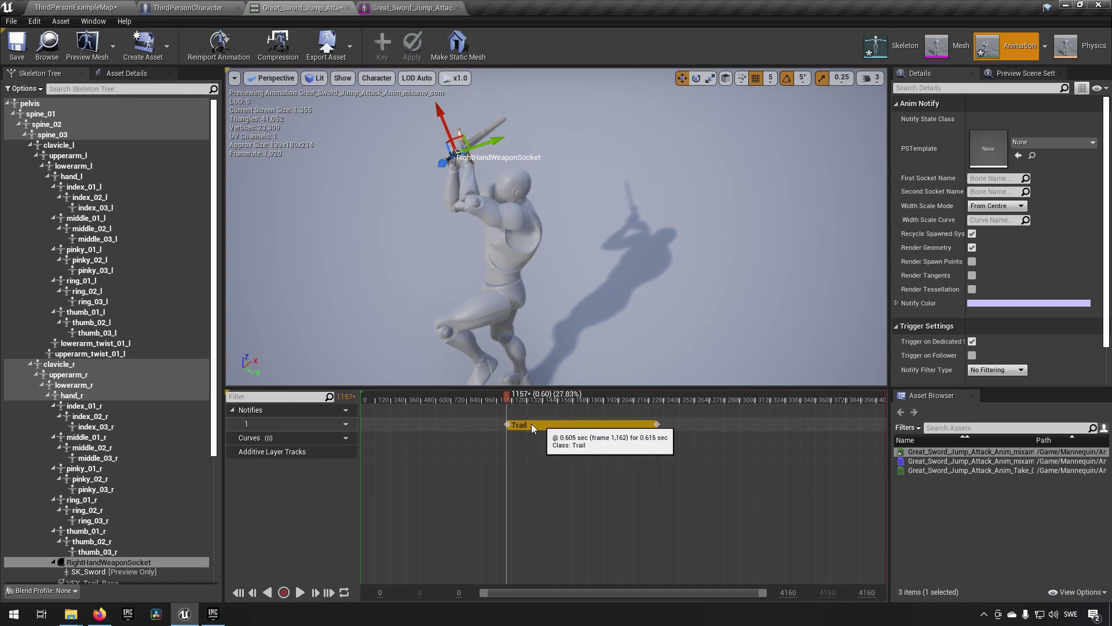
click(548, 426)
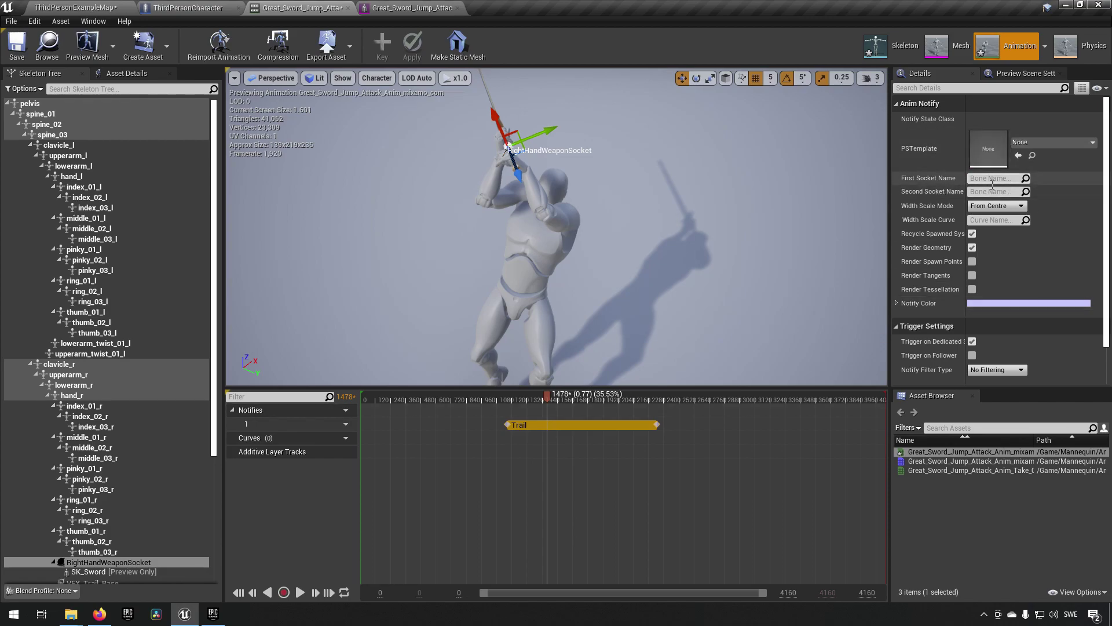
Set the Trail notify's first socket to VFX_Trail_Base.
click(127, 541)
scroll(130, 538, down, 3)
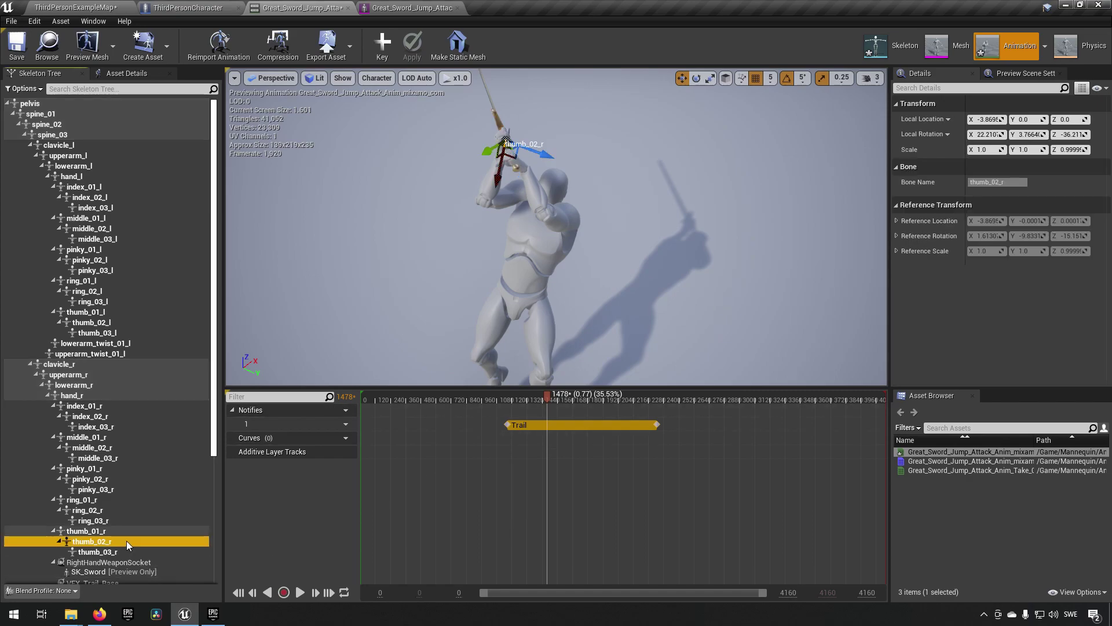
click(113, 509)
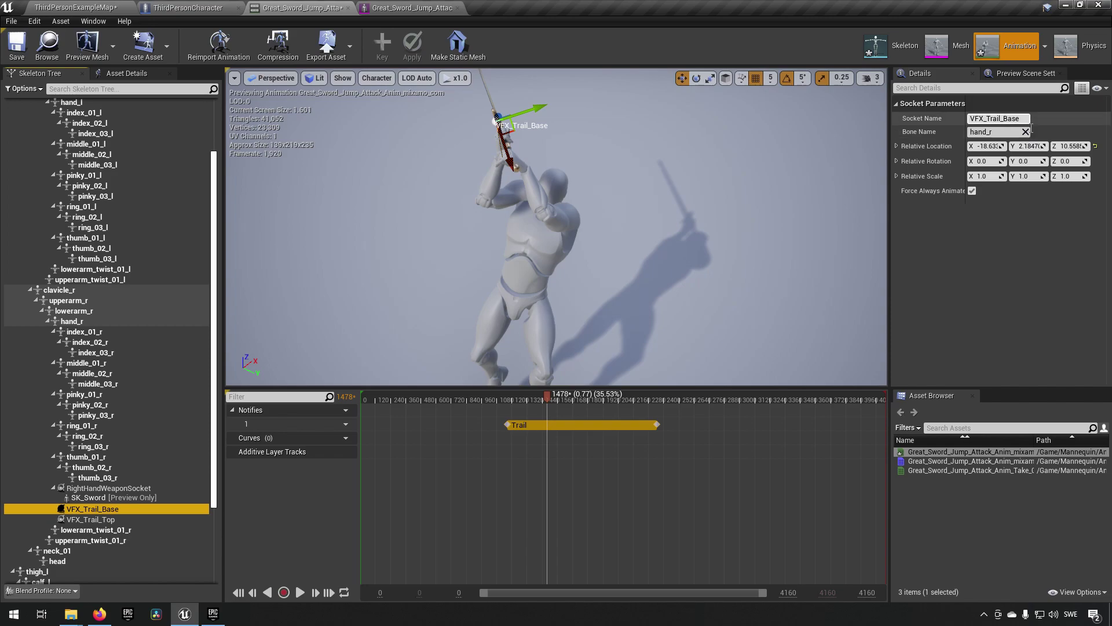
drag(1020, 119, 1005, 118)
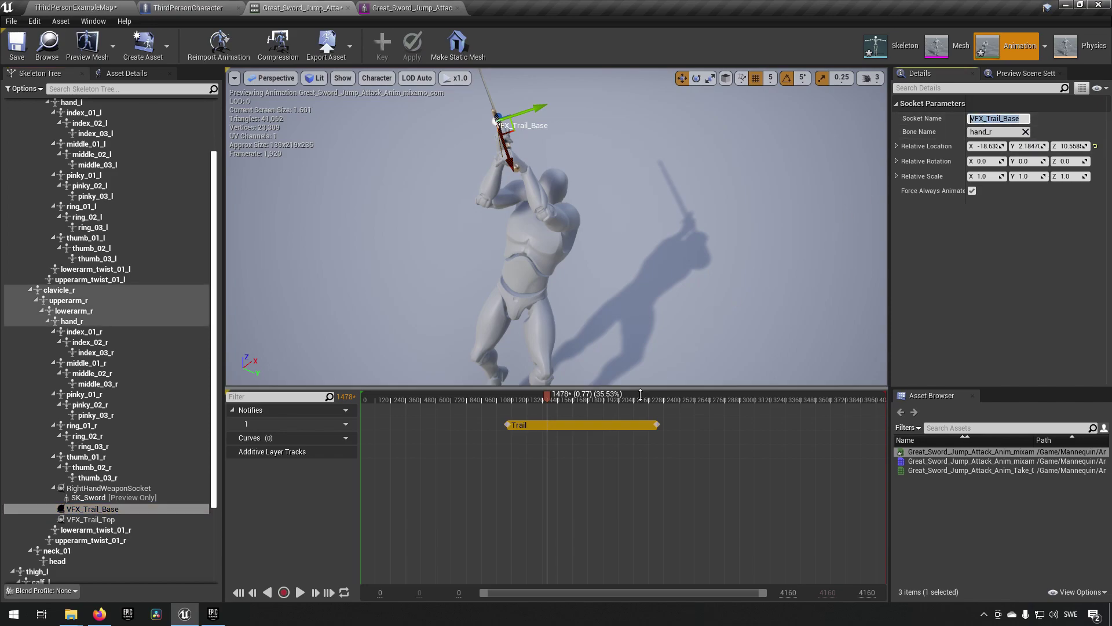
click(606, 425)
click(993, 178)
text(VFX_Trail_Base)
click(1010, 196)
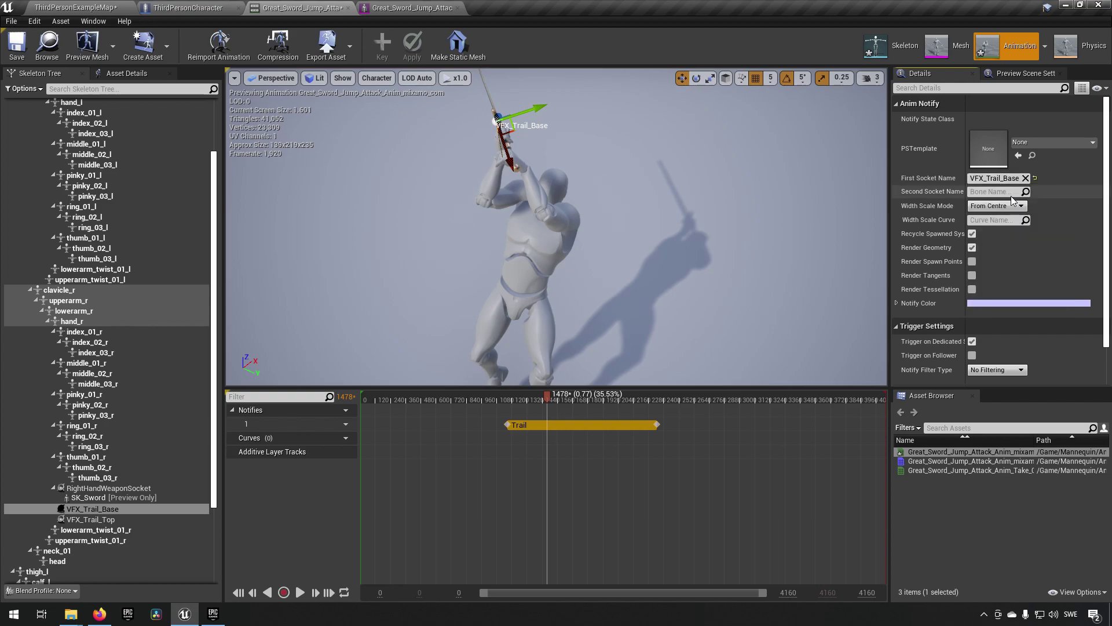
Set the Trail notify's second socket name to VFX_Trail_Top.
click(102, 523)
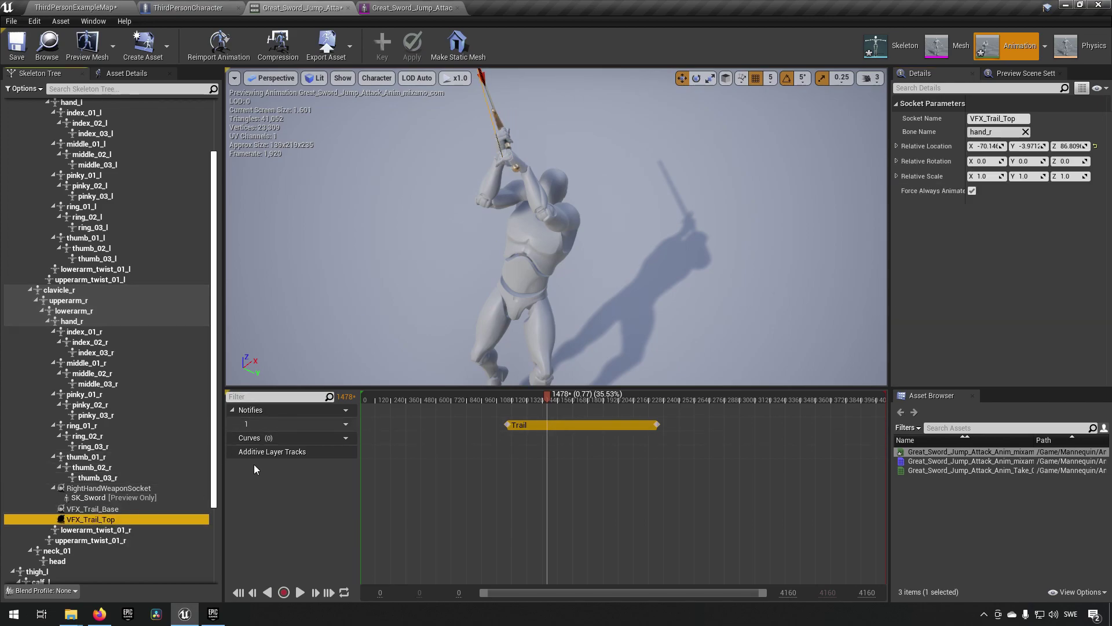
double_click(1009, 119)
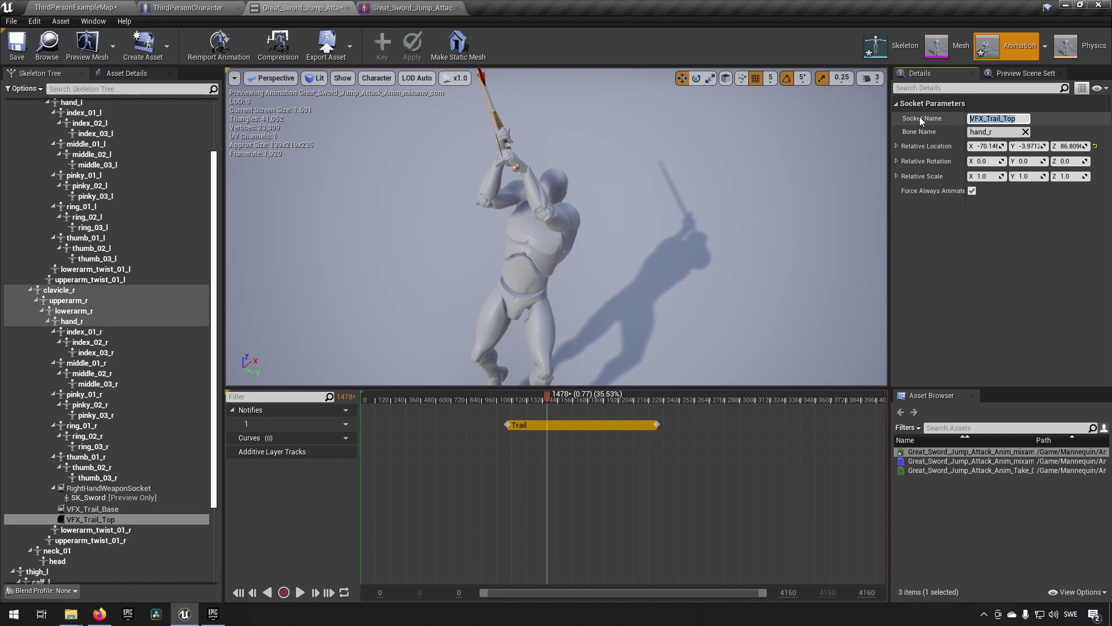
click(592, 425)
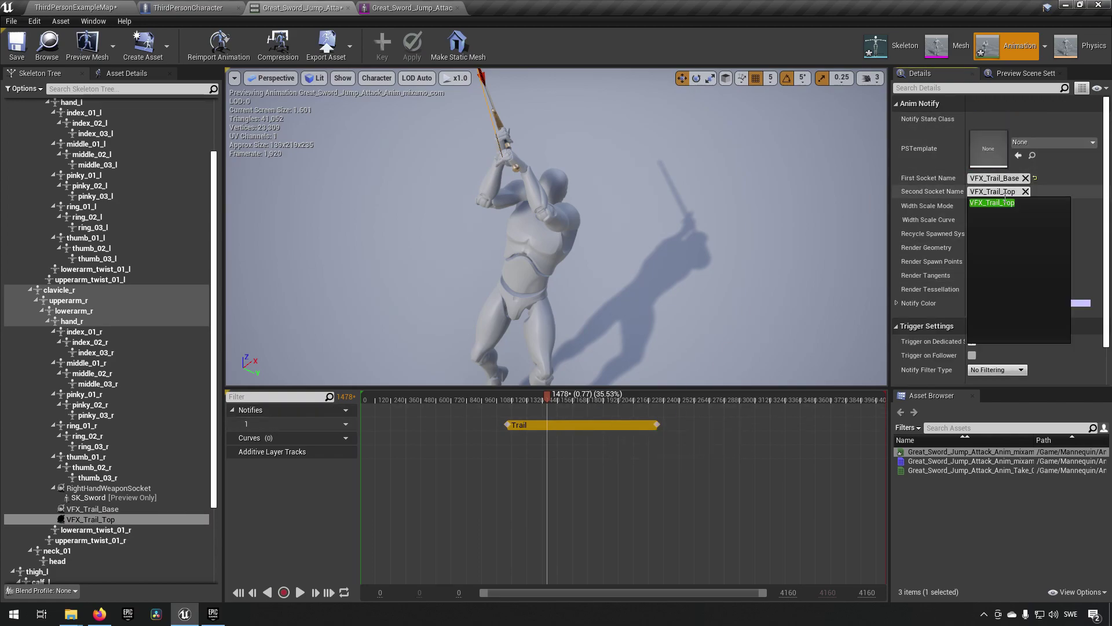
key(Return)
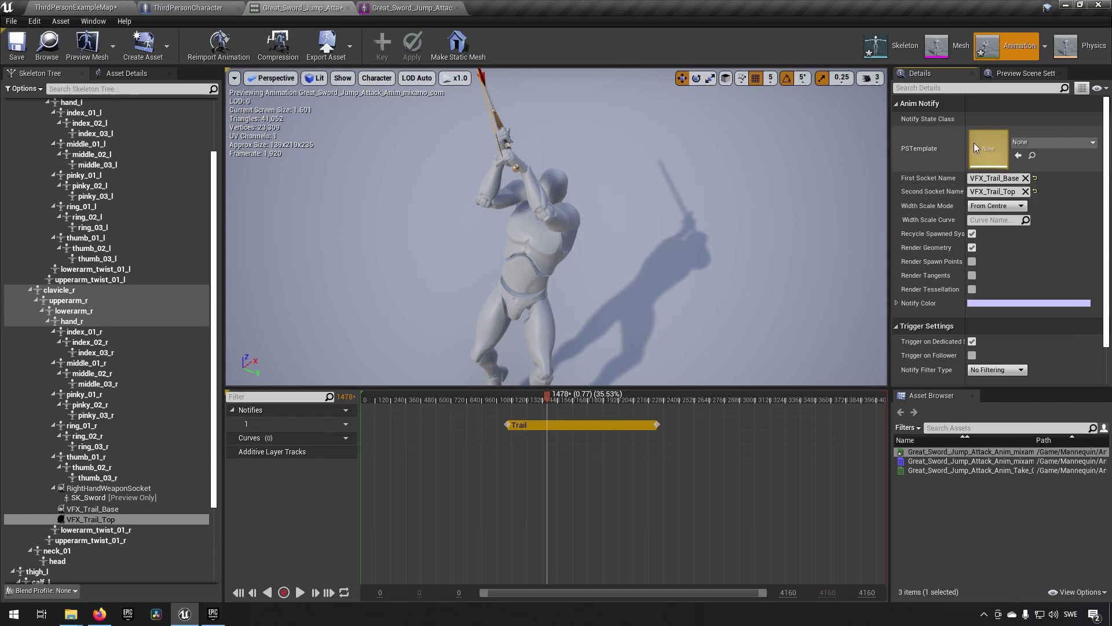
Choose P_Corrosion as the trail's PSTemplate and save the animation.
click(1038, 142)
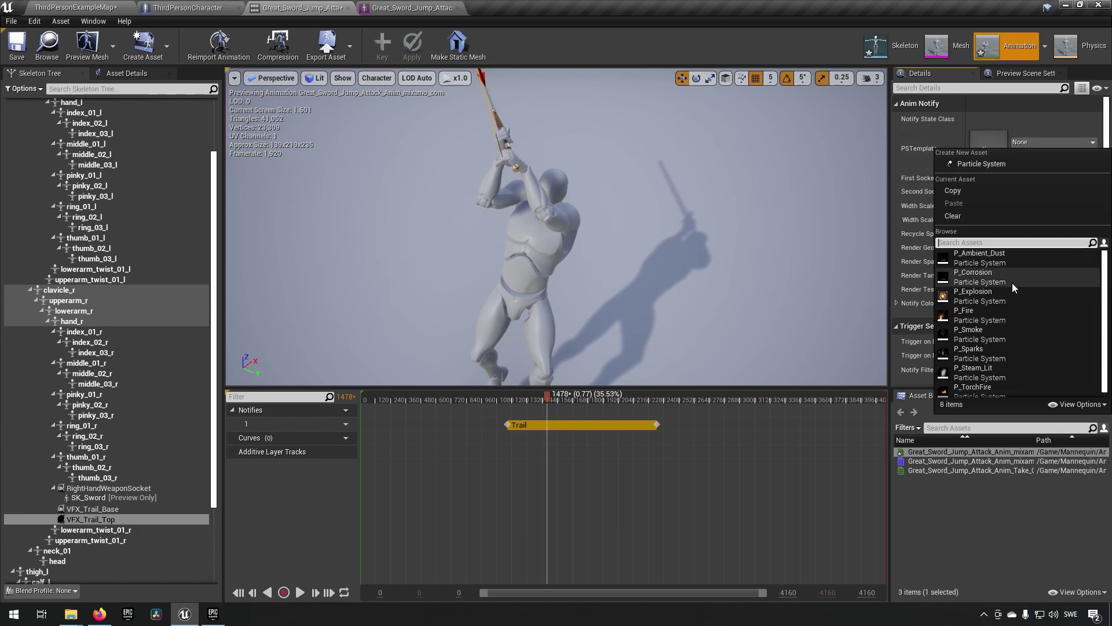
text(corr)
click(999, 263)
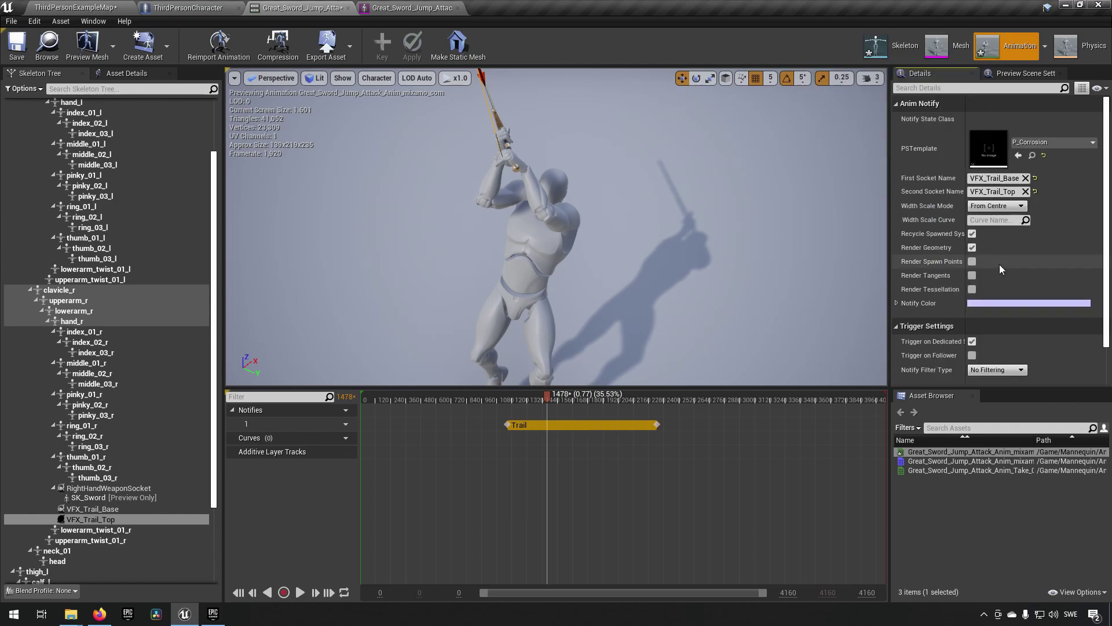
click(26, 49)
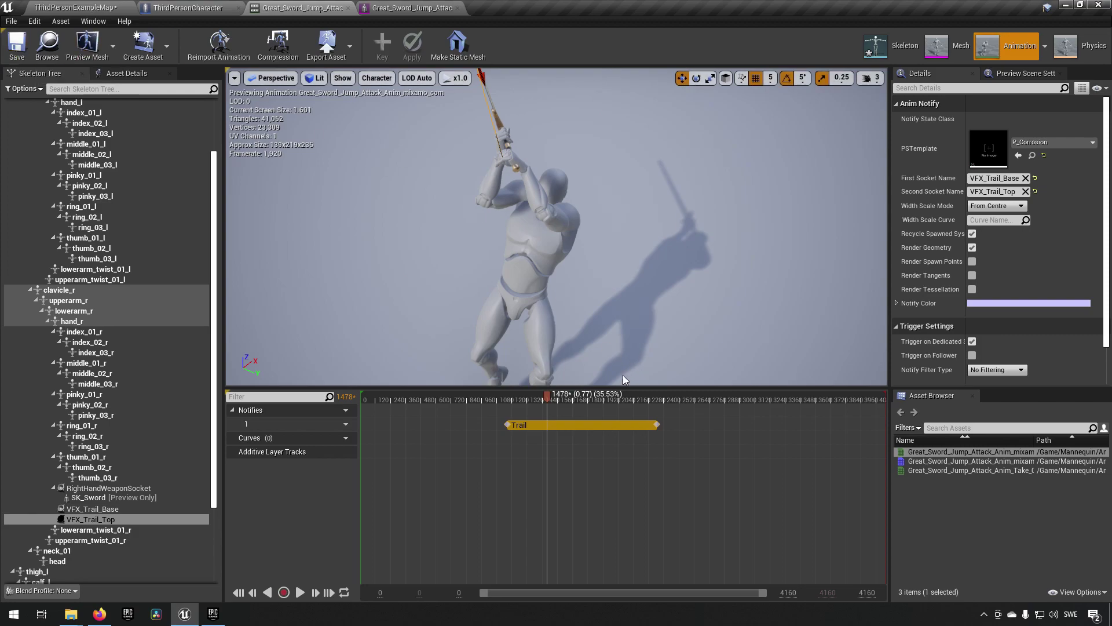
click(462, 398)
Rewind the jump attack preview to the first frame and play it to watch the corrosion trail.
key(space)
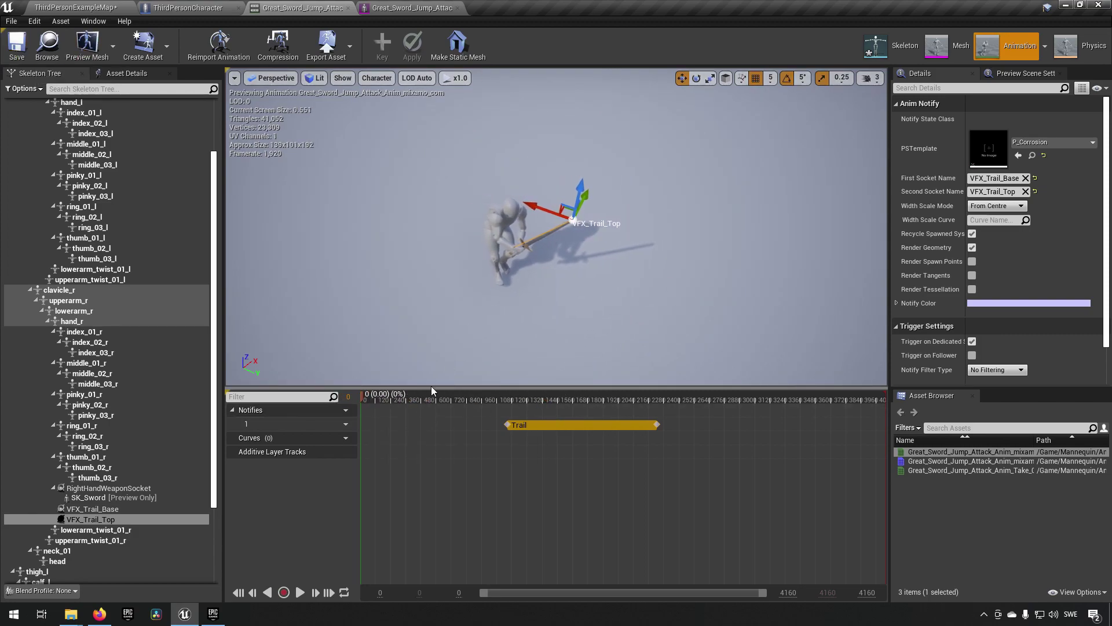
click(302, 591)
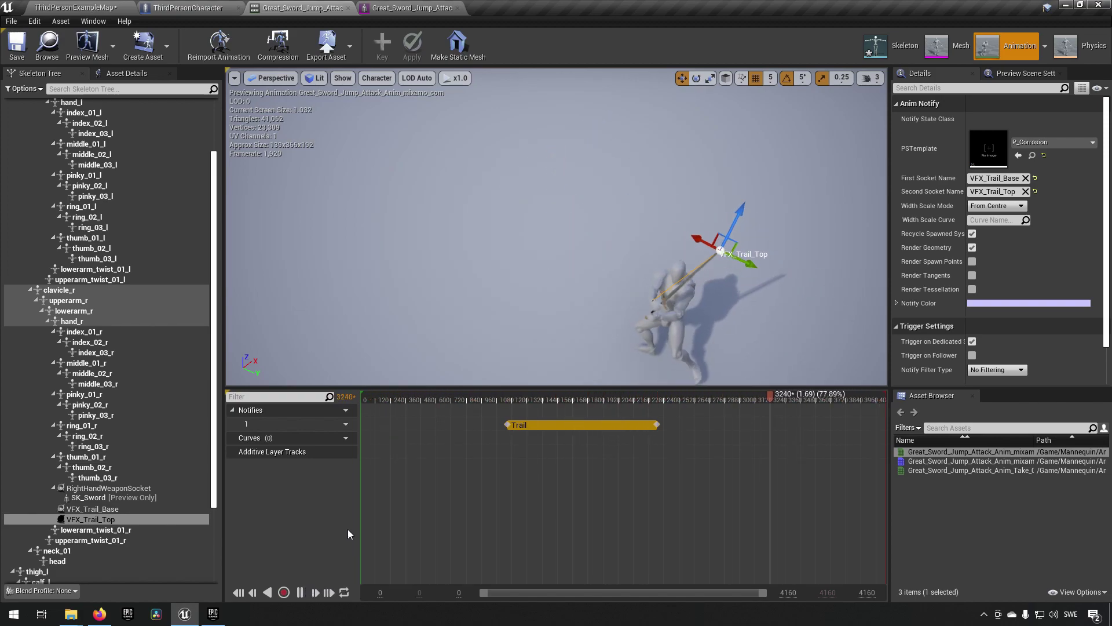
Pause the preview at frame 2595, then play-test the attack in ThirdPersonExampleMap and exit with Esc.
click(300, 592)
drag(716, 397, 592, 399)
click(75, 8)
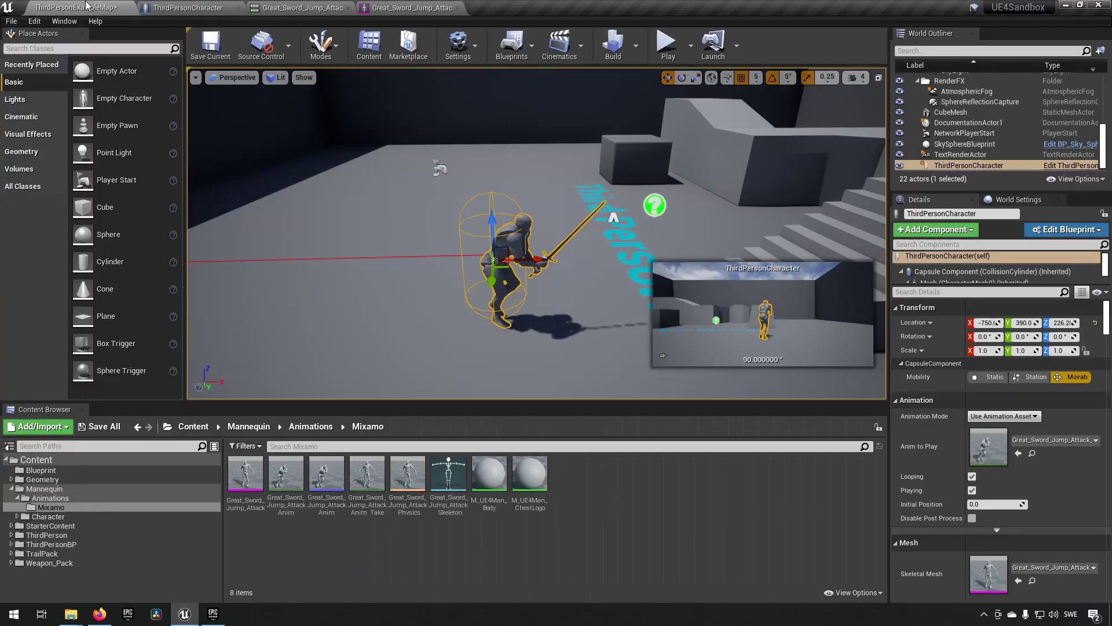
click(666, 46)
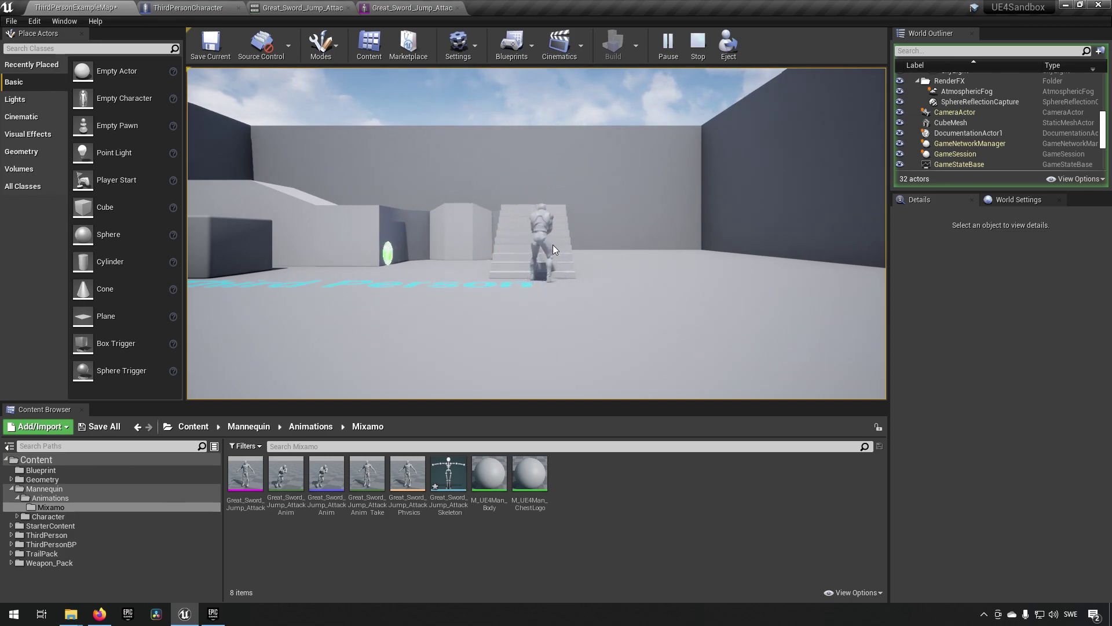
click(638, 191)
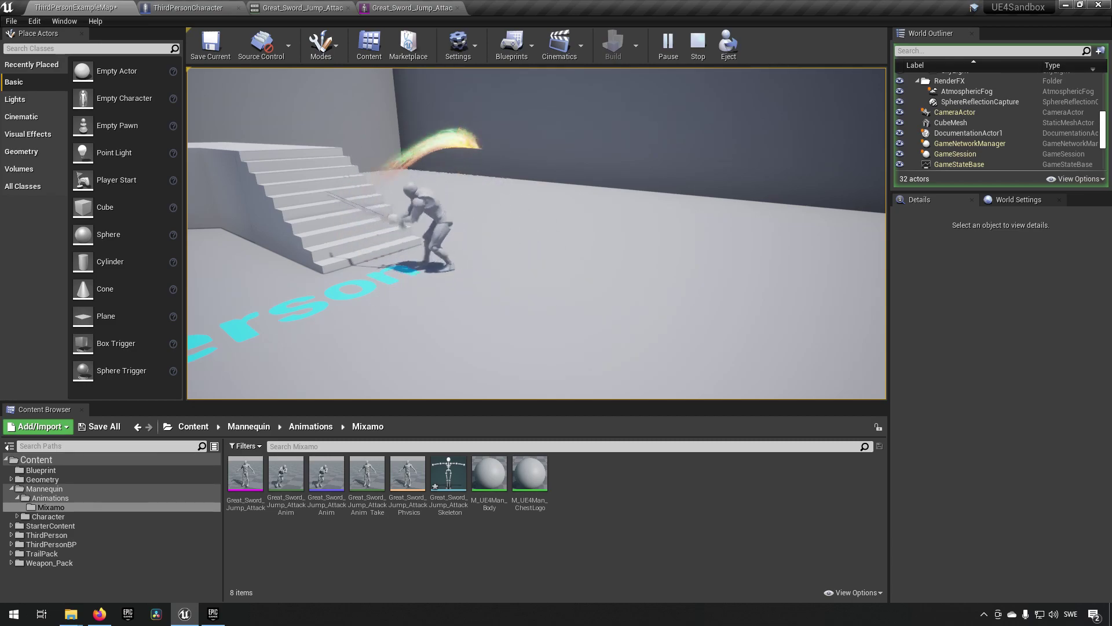
key(Escape)
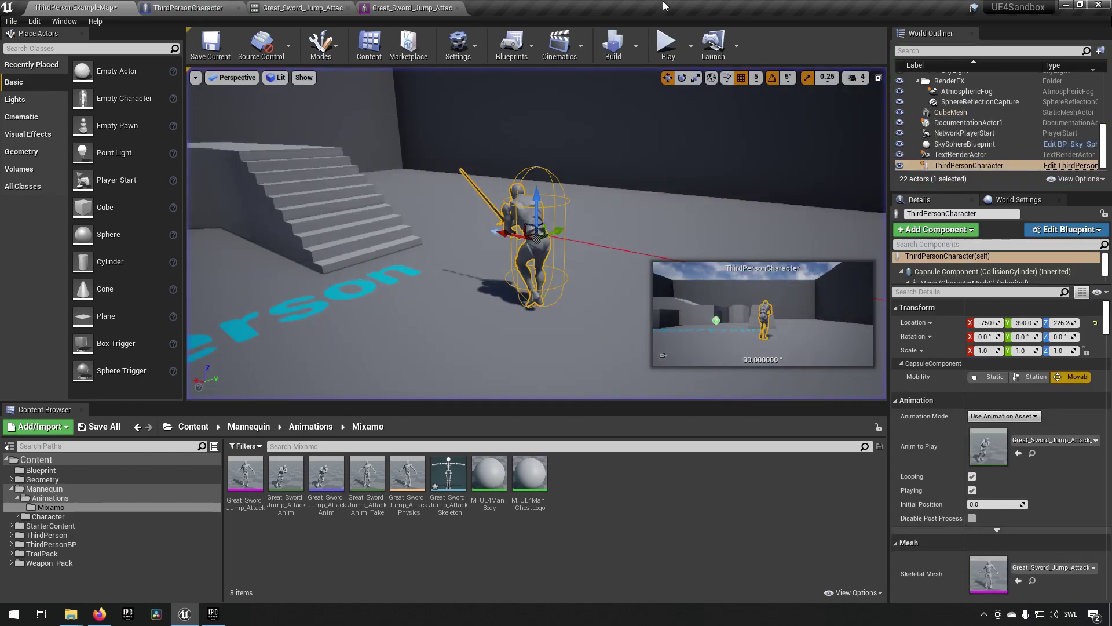
Open the sword attack skeletal mesh and select the upperarm_r and spine_03 bones.
click(192, 8)
click(303, 8)
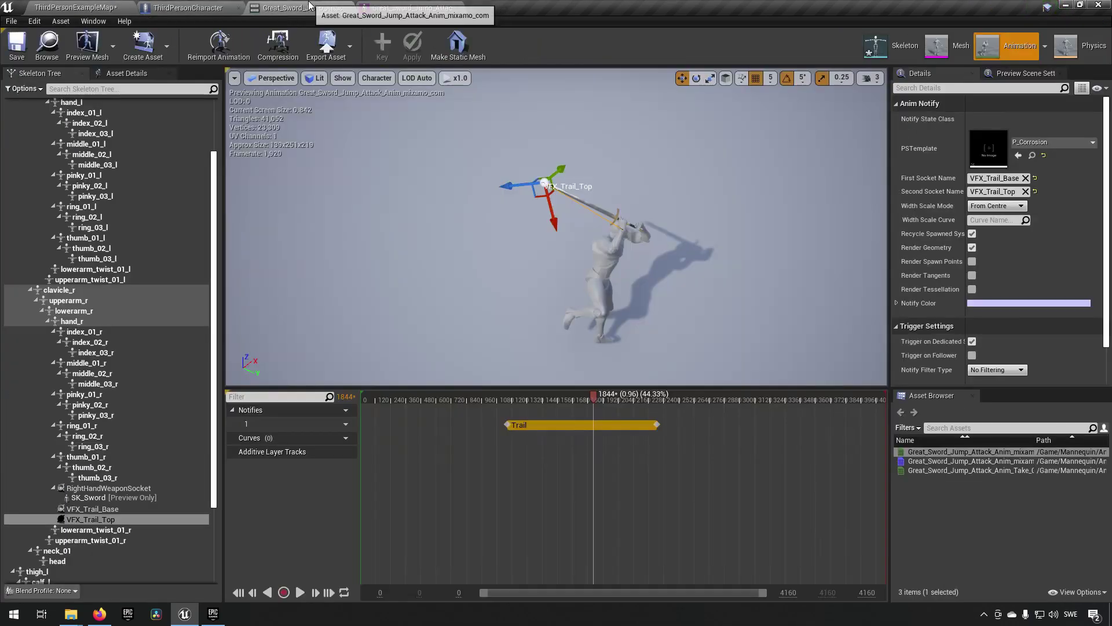
click(412, 7)
drag(521, 324, 516, 272)
drag(581, 231, 581, 249)
click(425, 187)
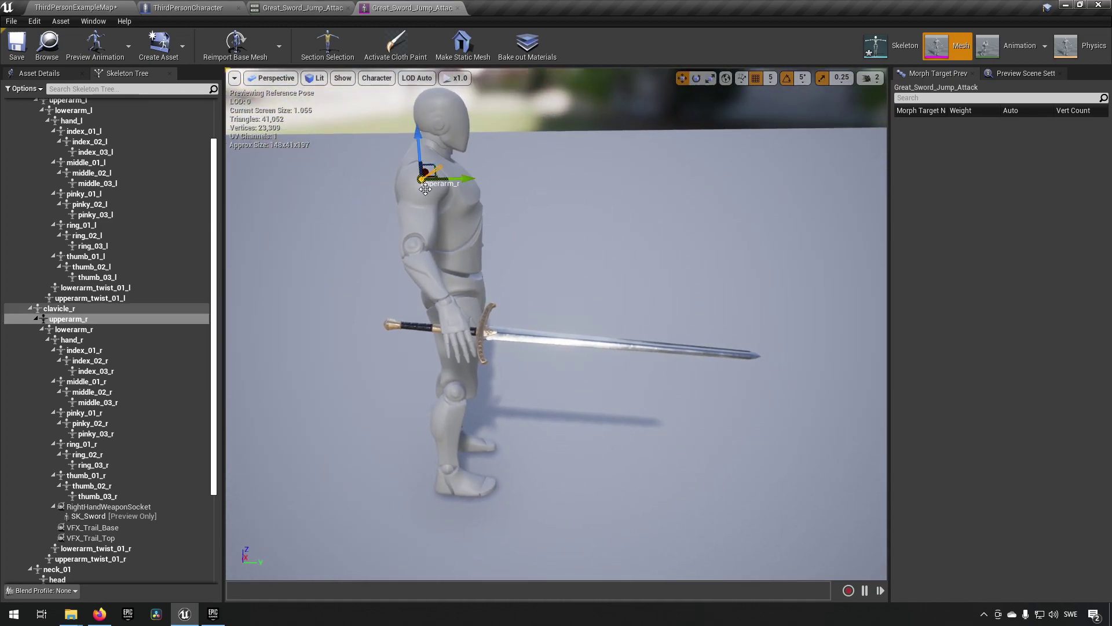
click(434, 249)
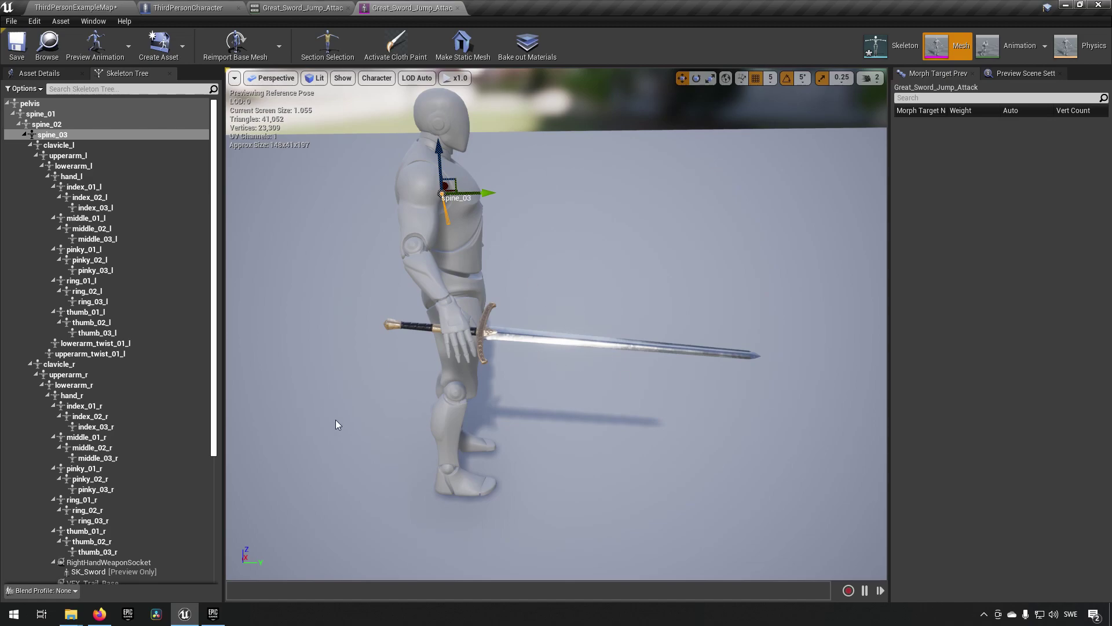
Add a new notify track to the jump attack animation, keeping its default name.
click(303, 8)
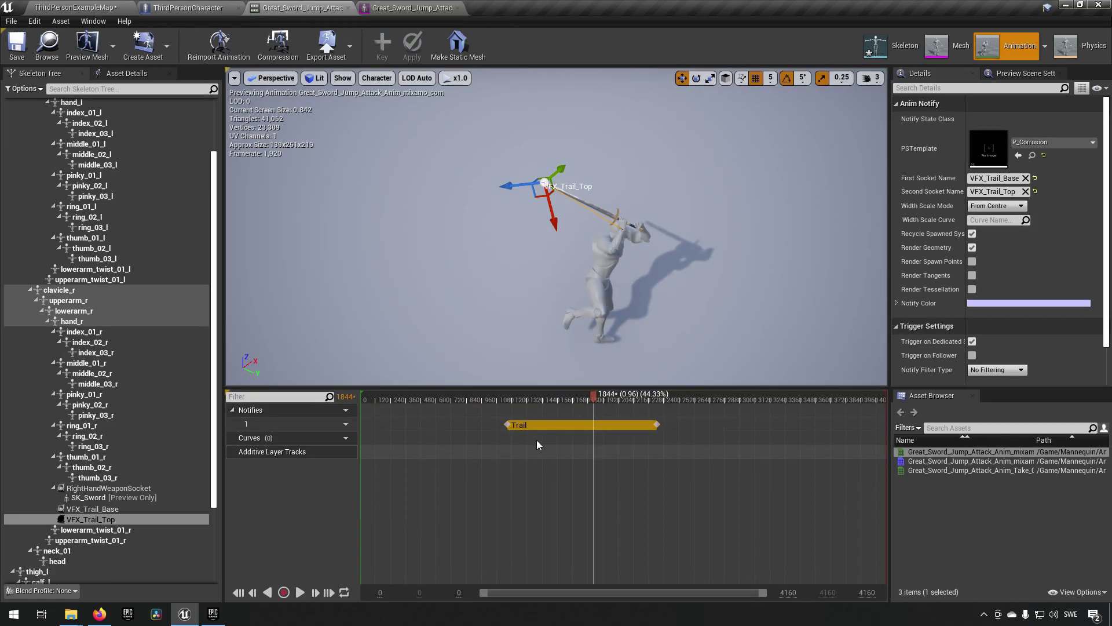
click(346, 424)
click(345, 439)
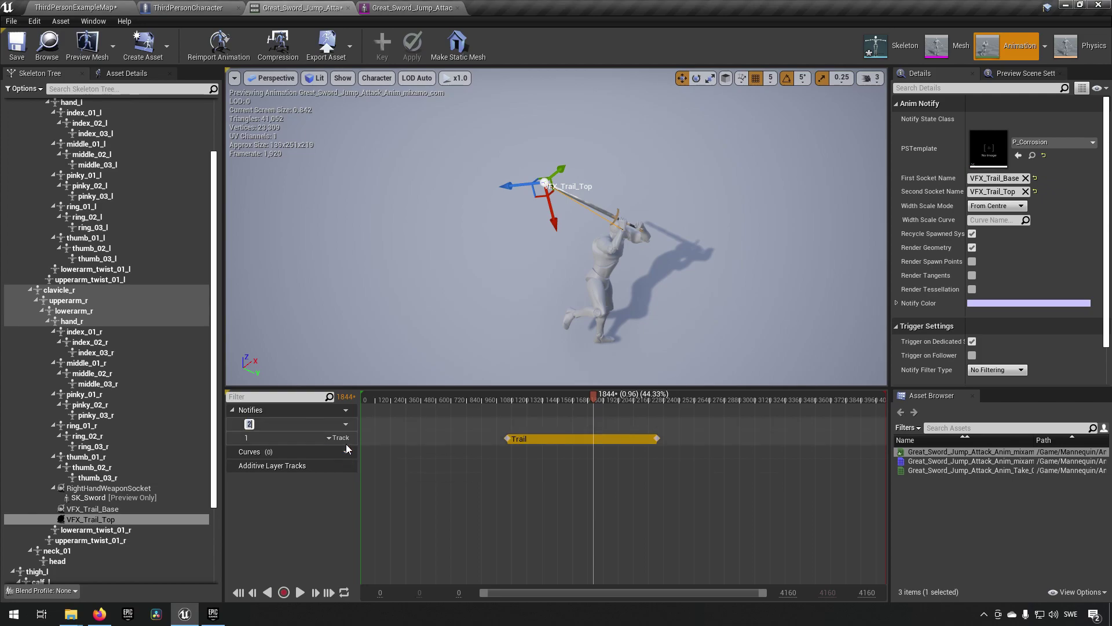
key(Return)
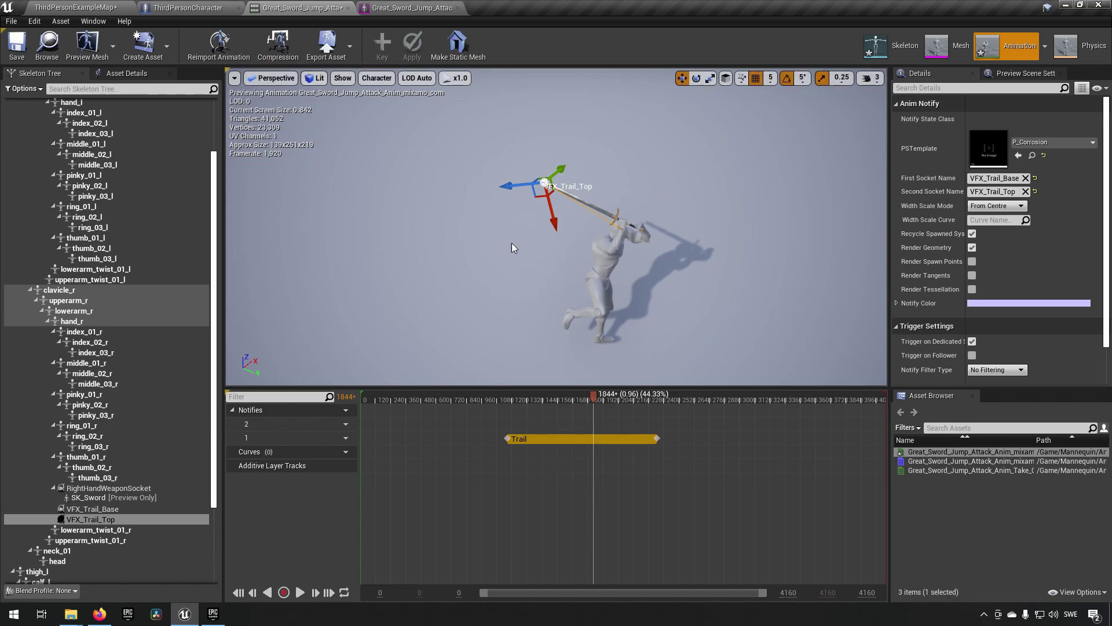
Deselect the Trail notify and save the jump attack animation.
click(715, 476)
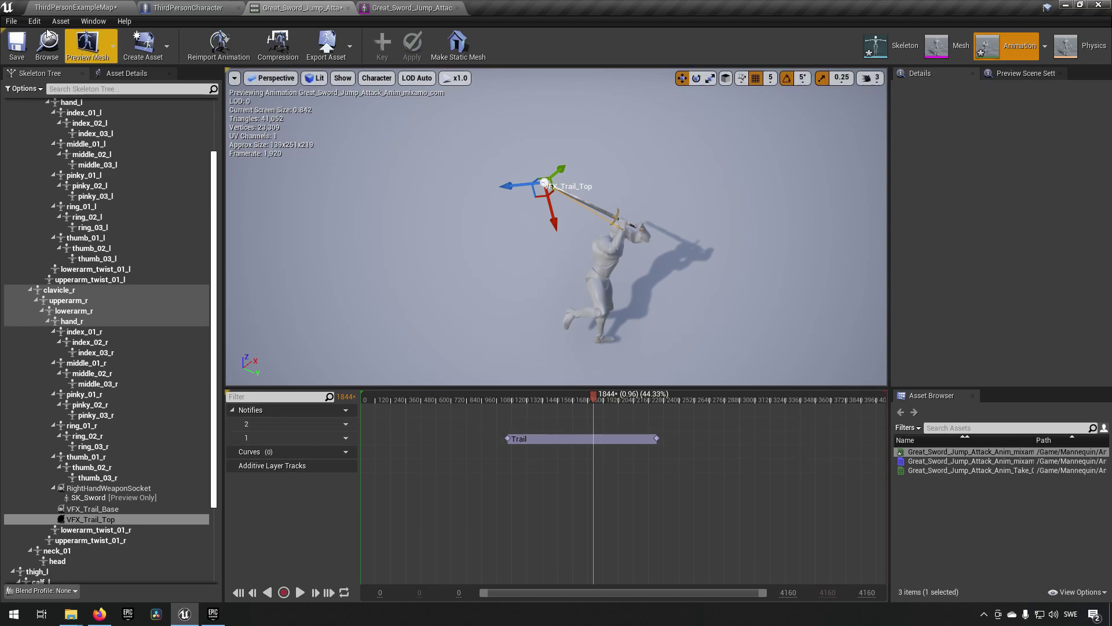
click(17, 45)
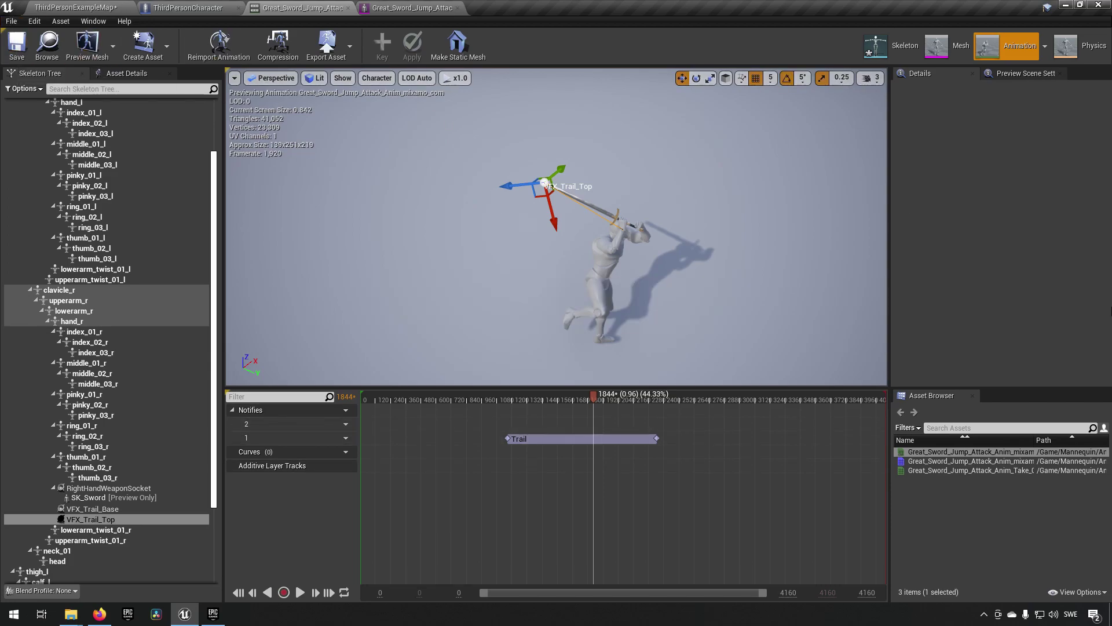